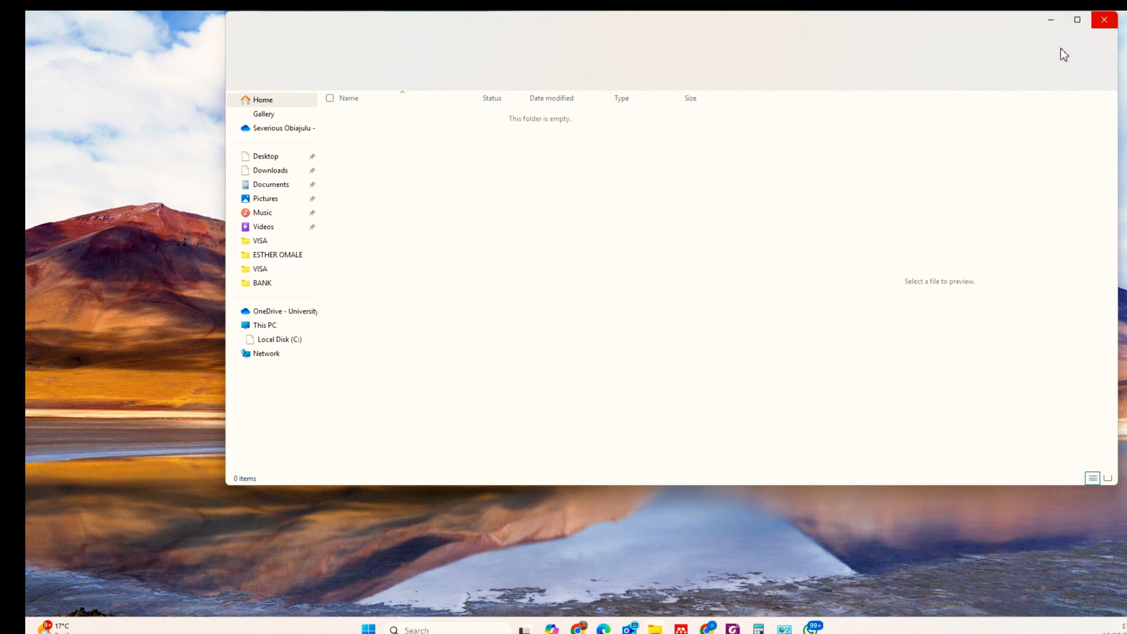
Close the open Office Deployment Tool page and search Google for "office deployment tool"
{"action": "mouse_move", "coordinate": [578, 627]}
{"action": "left_click", "coordinate": [642, 563]}
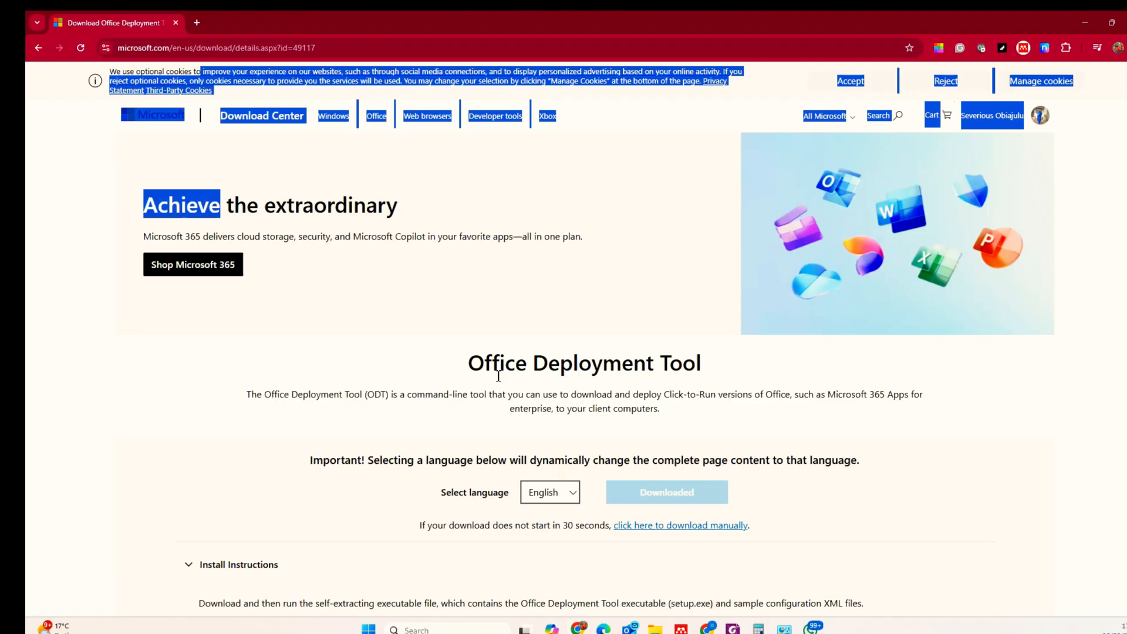
{"action": "left_click", "coordinate": [176, 22]}
{"action": "mouse_move", "coordinate": [578, 627]}
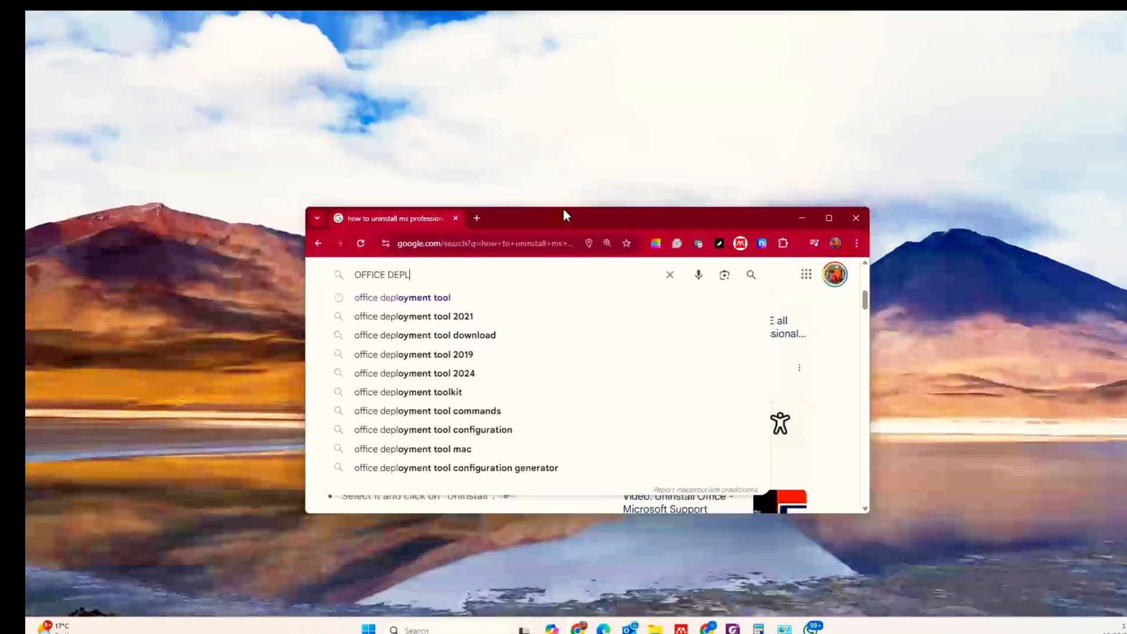
{"action": "left_click", "coordinate": [418, 275]}
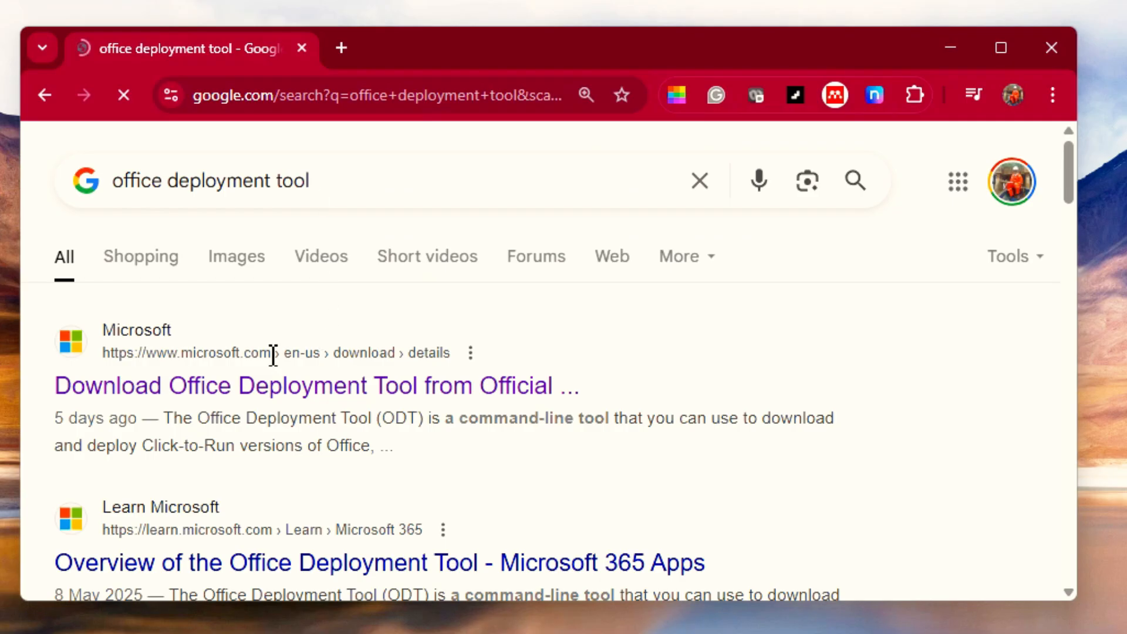
Open Microsoft's official Office Deployment Tool page from the search results in a maximized window and download the tool
{"action": "scroll", "coordinate": [273, 354], "scroll_direction": "down", "scroll_amount": 2}
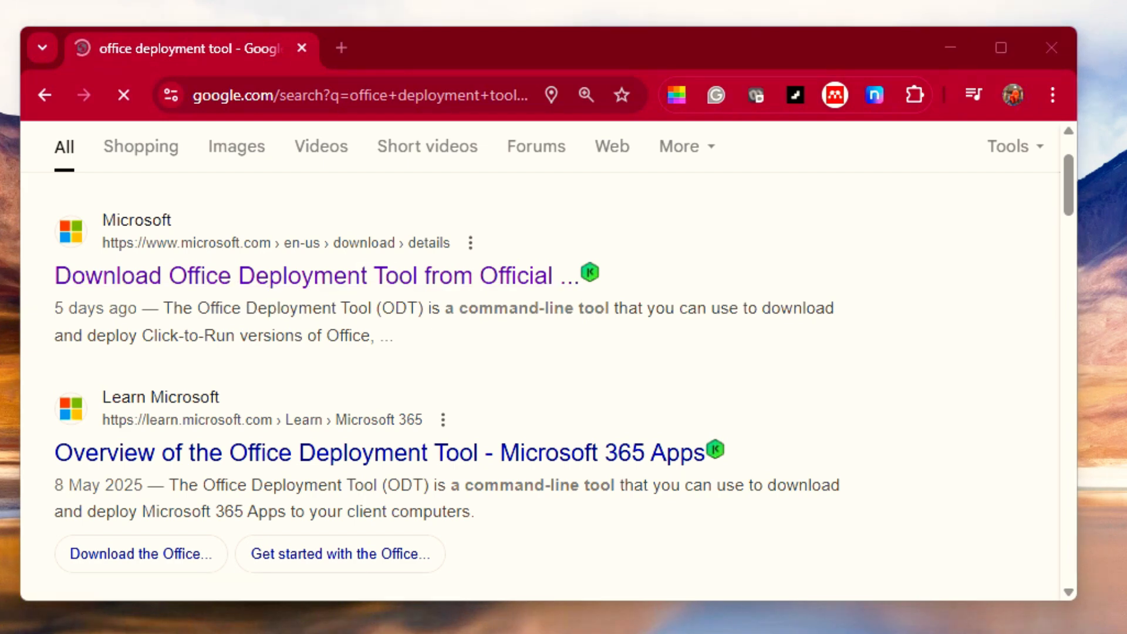
{"action": "scroll", "coordinate": [305, 340], "scroll_direction": "up", "scroll_amount": 2}
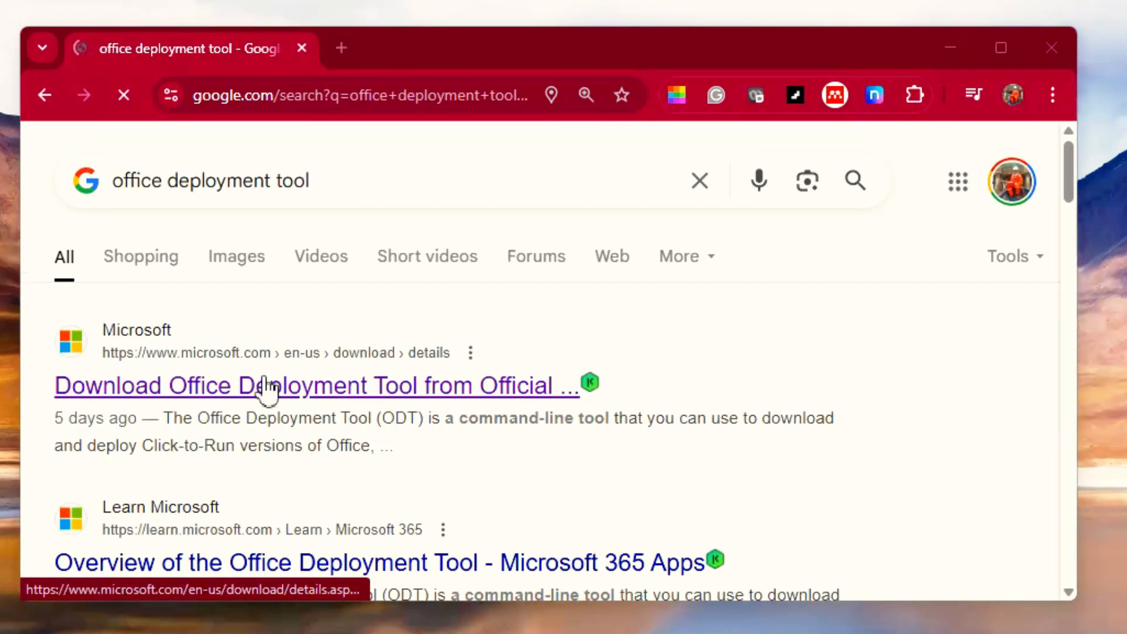
{"action": "left_click", "coordinate": [1000, 47]}
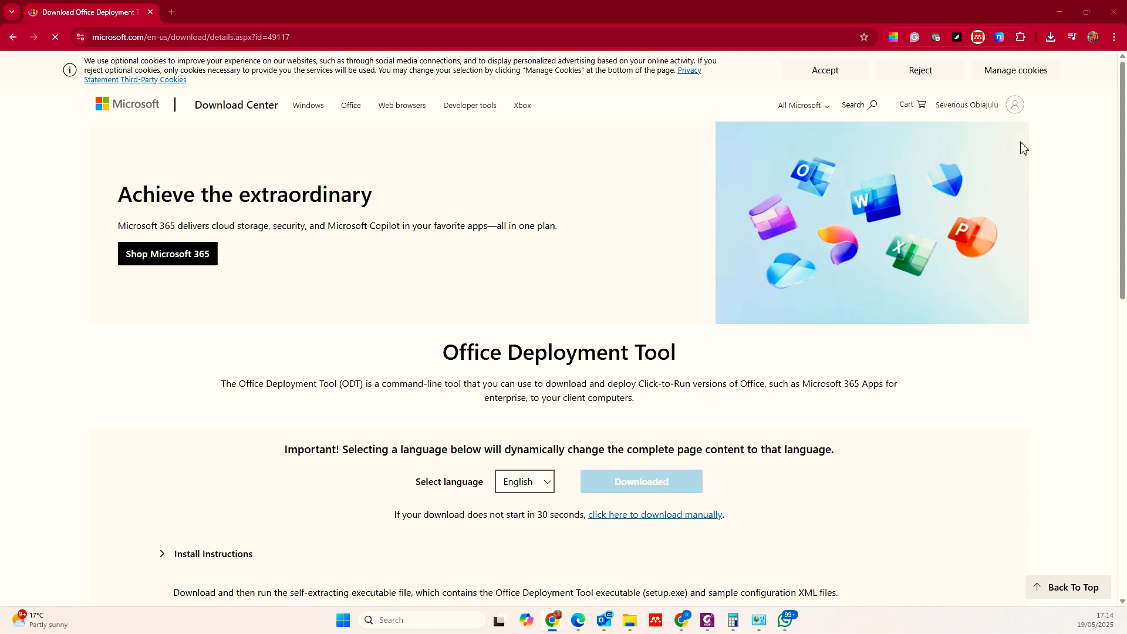
Locate the downloaded officedeploymenttool_18730-20142.exe in its folder and run it
{"action": "left_click", "coordinate": [1050, 37]}
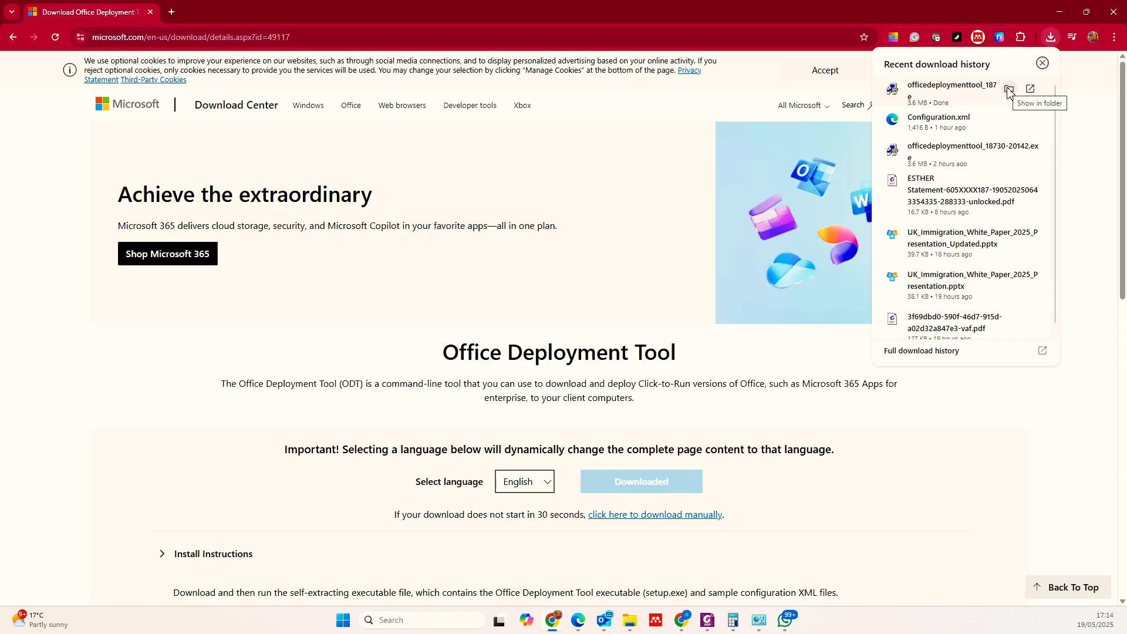
{"action": "left_click", "coordinate": [911, 164]}
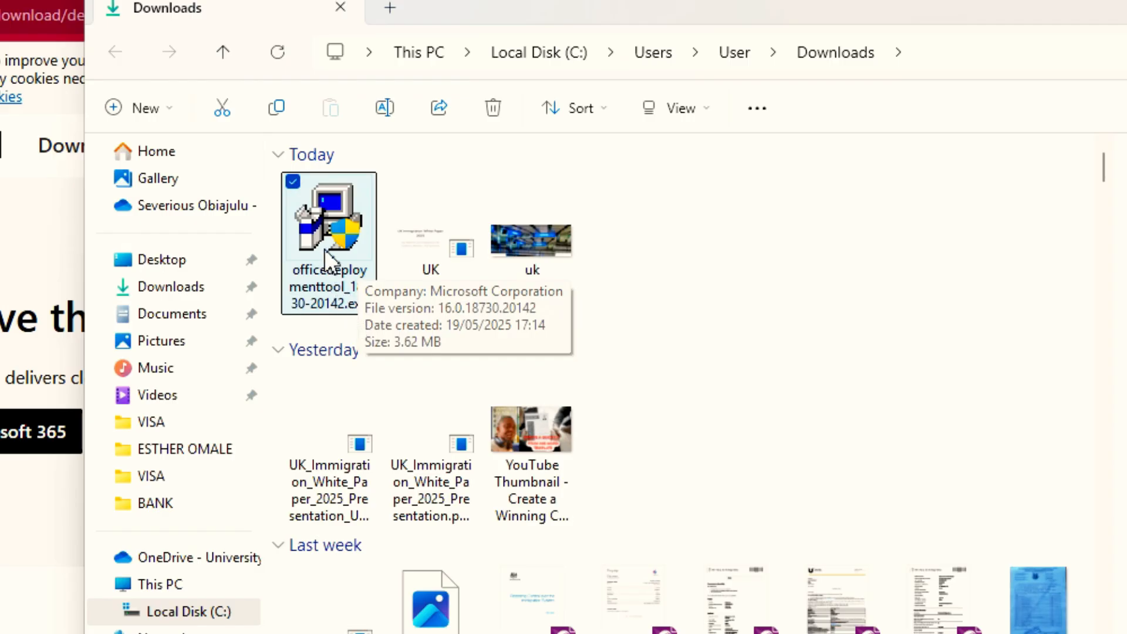
{"action": "right_click", "coordinate": [338, 280]}
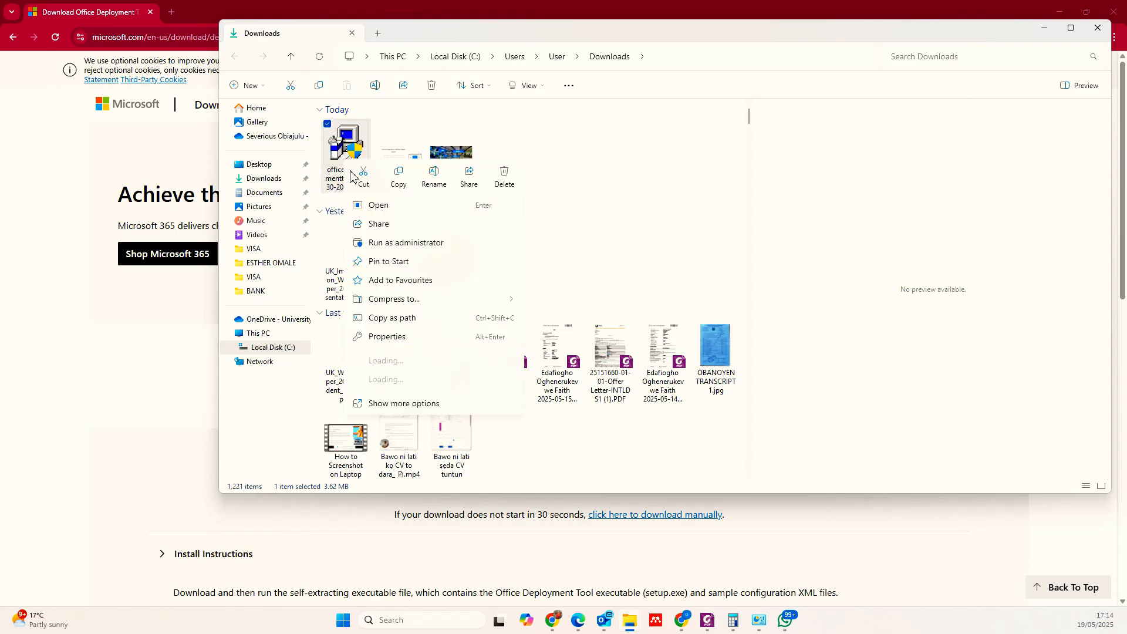
{"action": "left_click", "coordinate": [378, 205]}
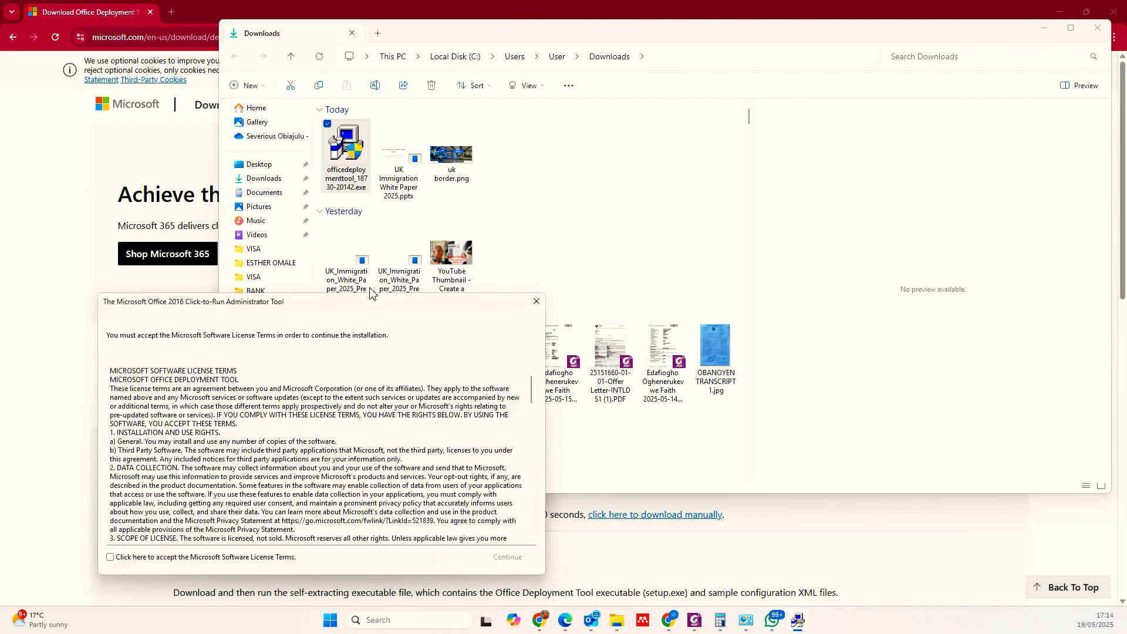
Accept the Microsoft Software License Terms, continue the installation, and minimize the Downloads window
{"action": "scroll", "coordinate": [420, 266], "scroll_direction": "down", "scroll_amount": 15}
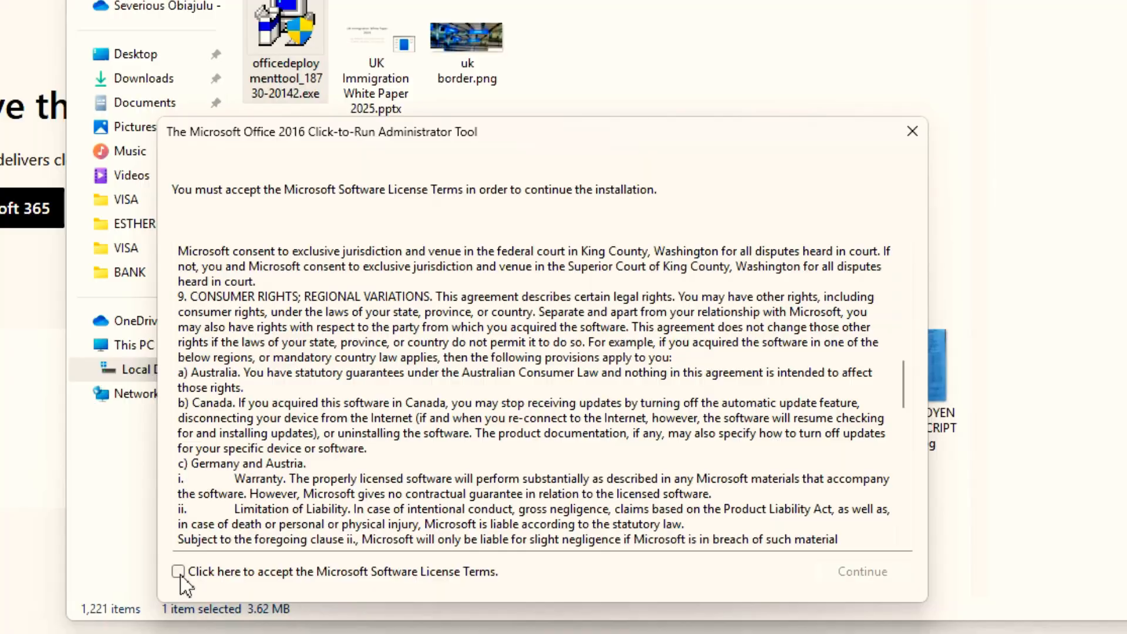
{"action": "left_click", "coordinate": [859, 572]}
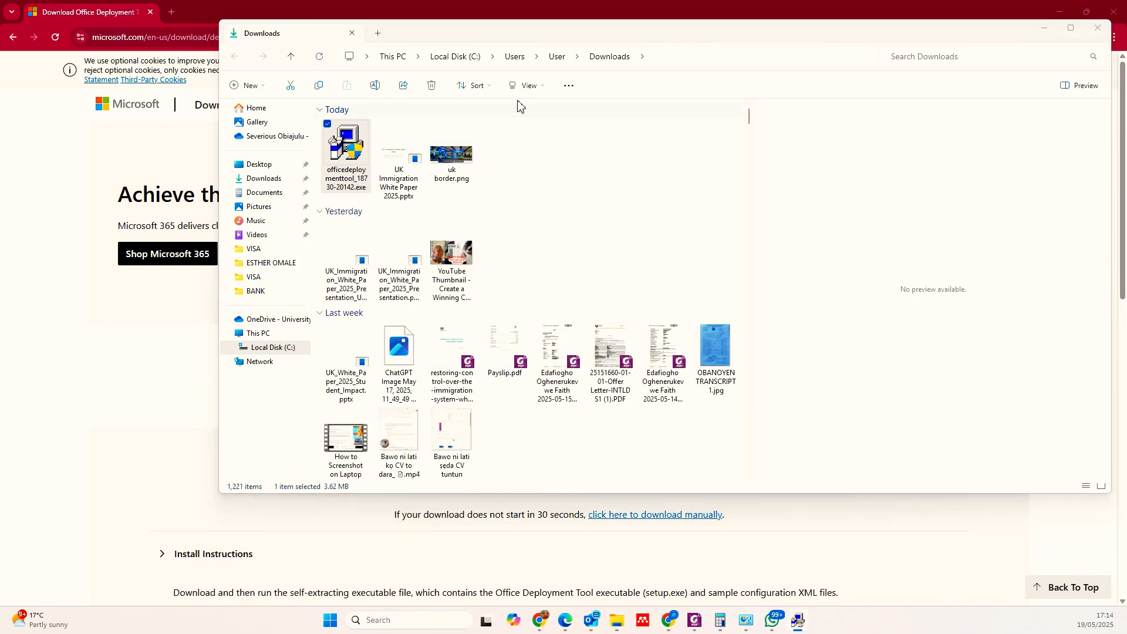
{"action": "left_click", "coordinate": [1045, 29]}
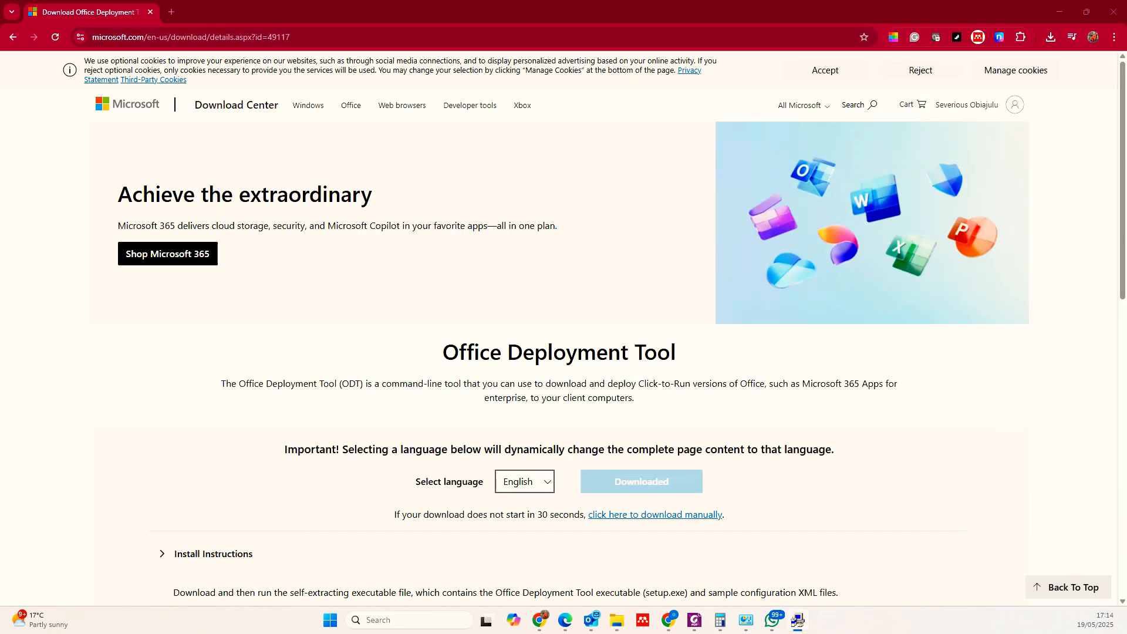
Extract the deployment tool's files into the OFFICE 2024 folder and dismiss the completion message
{"action": "left_click_drag", "start_coordinate": [310, 427], "coordinate": [548, 301]}
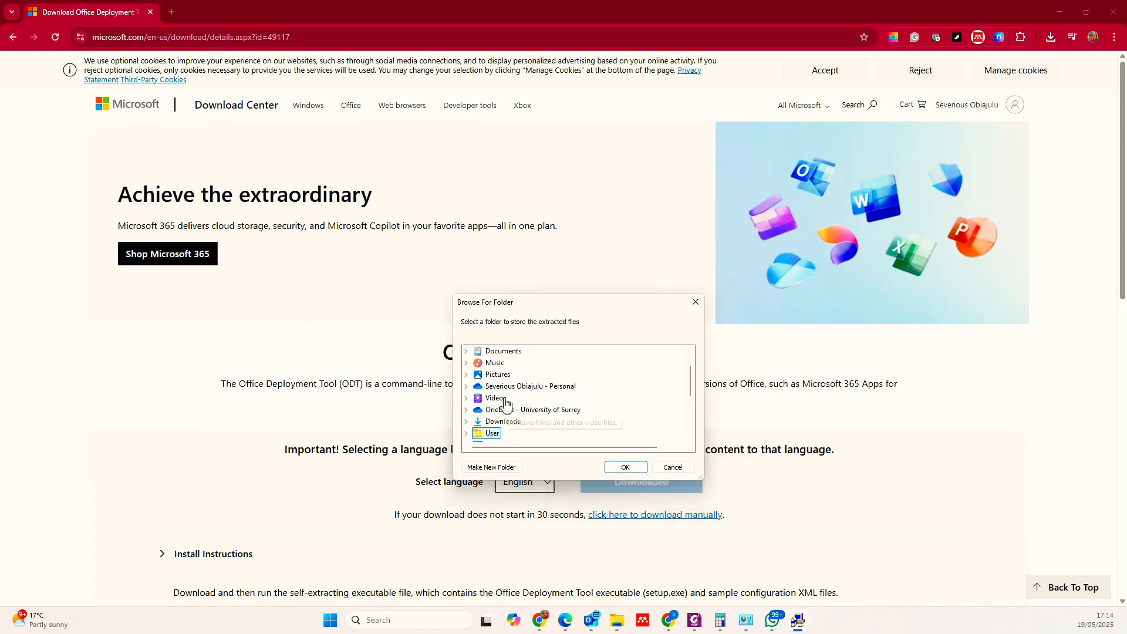
{"action": "scroll", "coordinate": [505, 402], "scroll_direction": "up", "scroll_amount": 1}
{"action": "scroll", "coordinate": [505, 404], "scroll_direction": "down", "scroll_amount": 3}
{"action": "scroll", "coordinate": [461, 386], "scroll_direction": "up", "scroll_amount": 3}
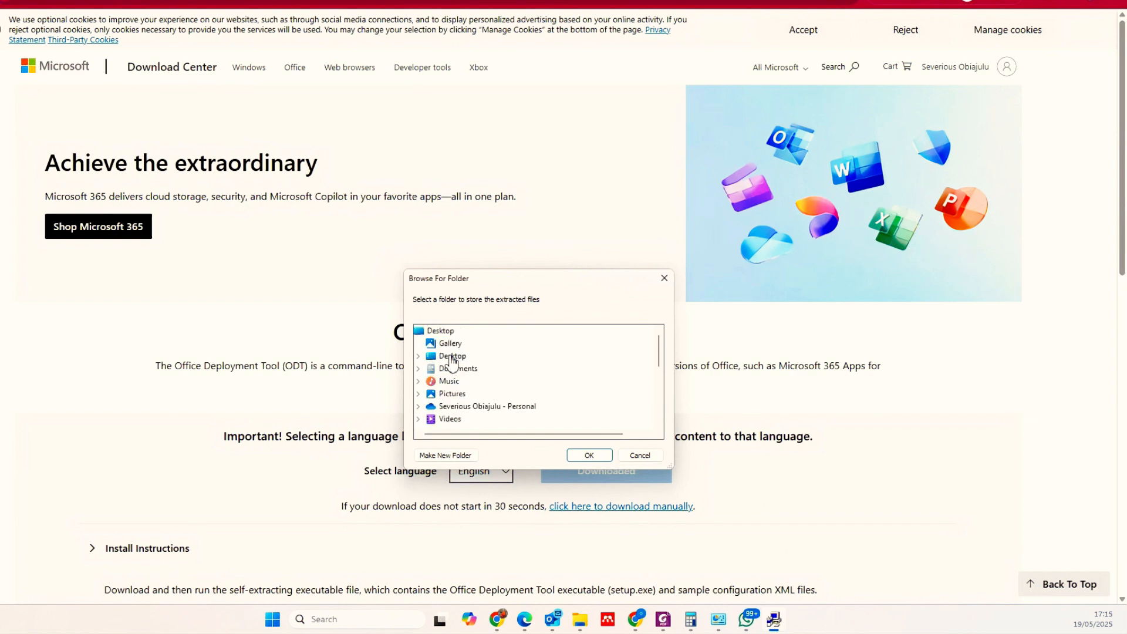
{"action": "left_click", "coordinate": [446, 331]}
{"action": "scroll", "coordinate": [457, 375], "scroll_direction": "down", "scroll_amount": 5}
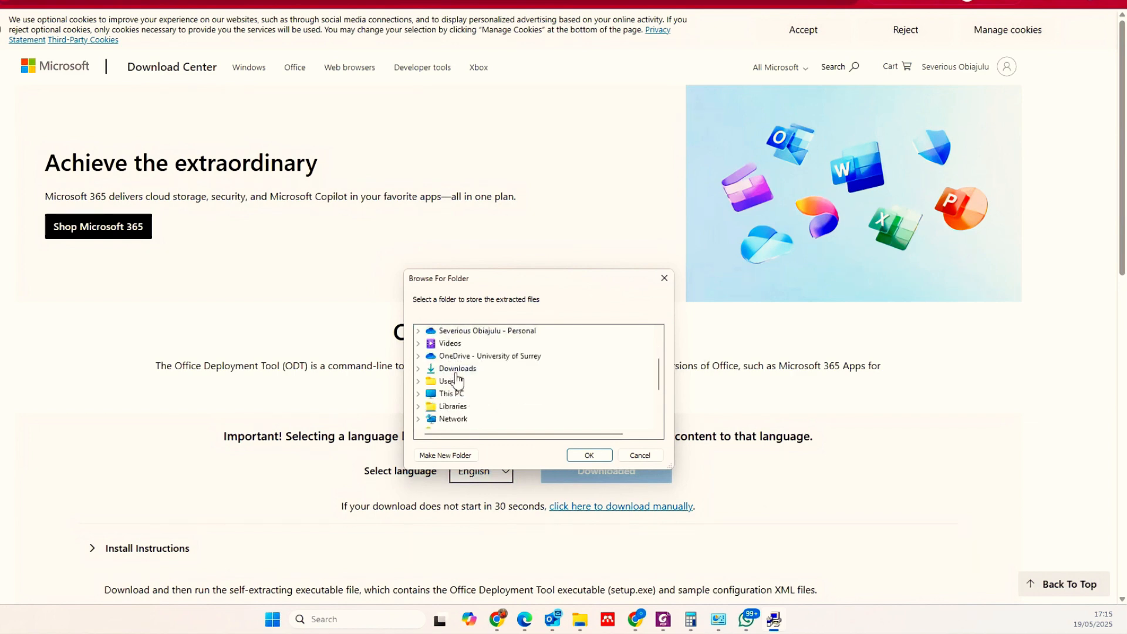
{"action": "left_click", "coordinate": [463, 407]}
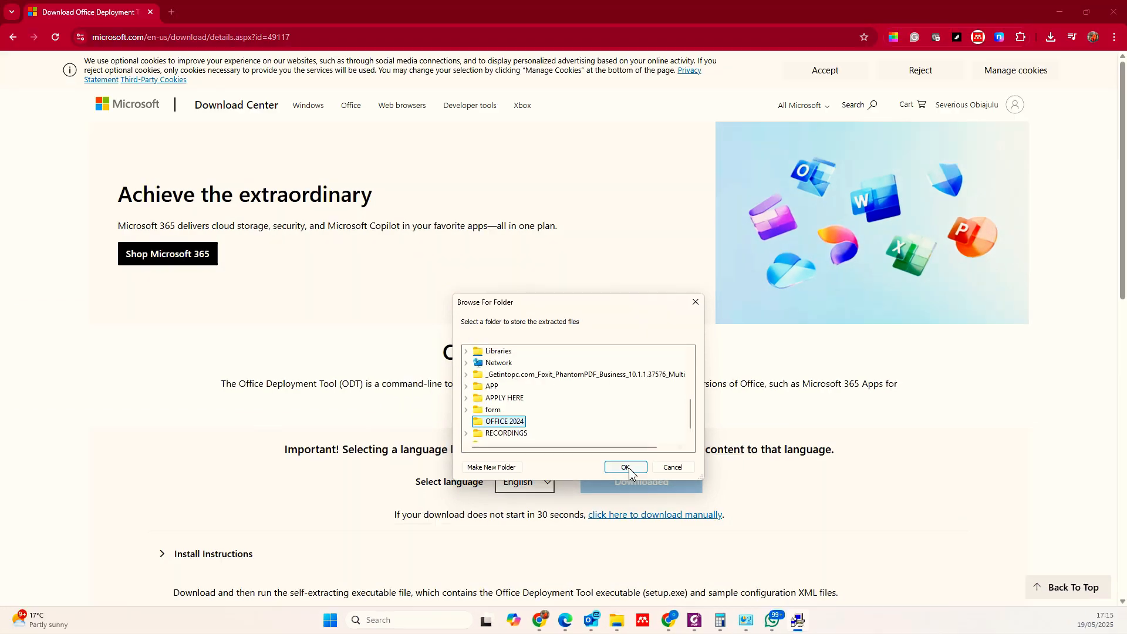
{"action": "left_click", "coordinate": [588, 455]}
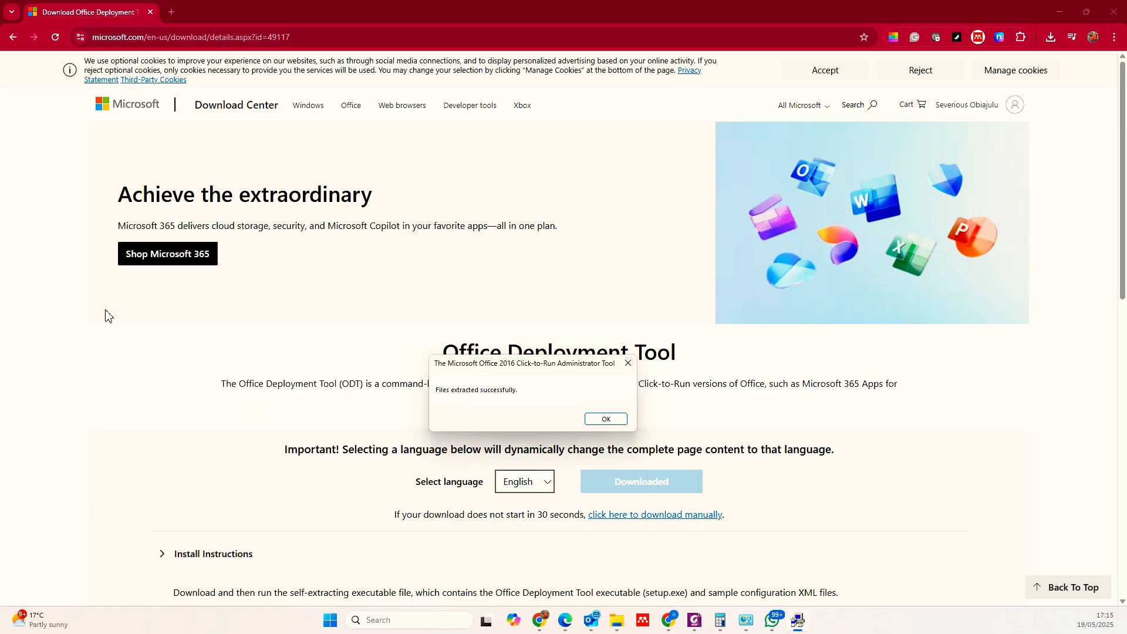
{"action": "left_click_drag", "start_coordinate": [183, 372], "coordinate": [392, 322]}
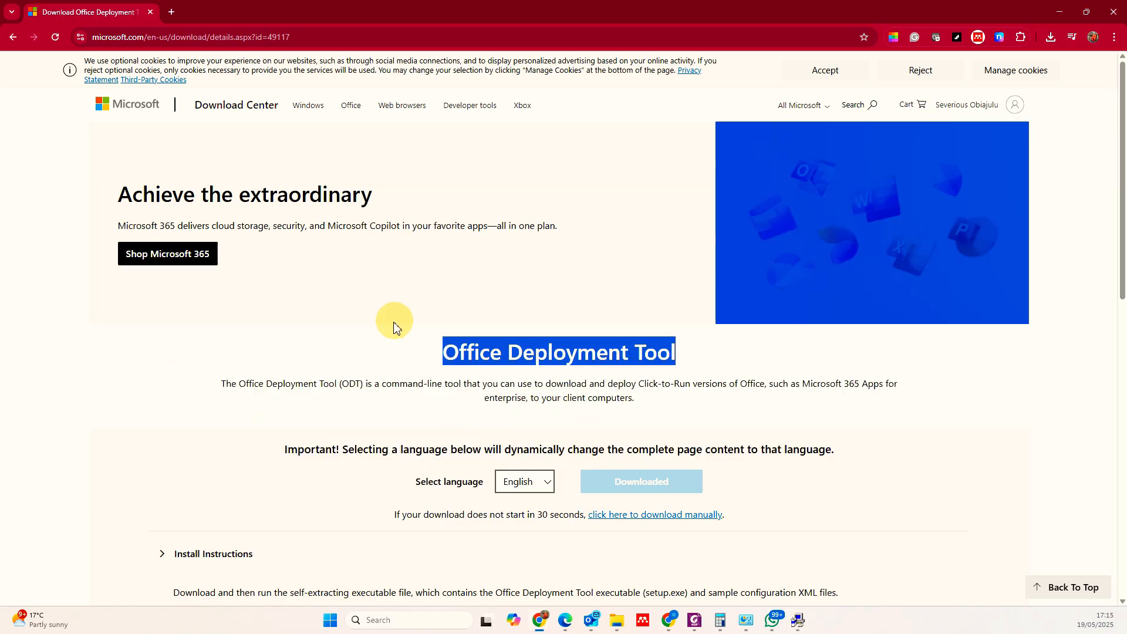
{"action": "left_click", "coordinate": [797, 622]}
{"action": "left_click", "coordinate": [606, 421]}
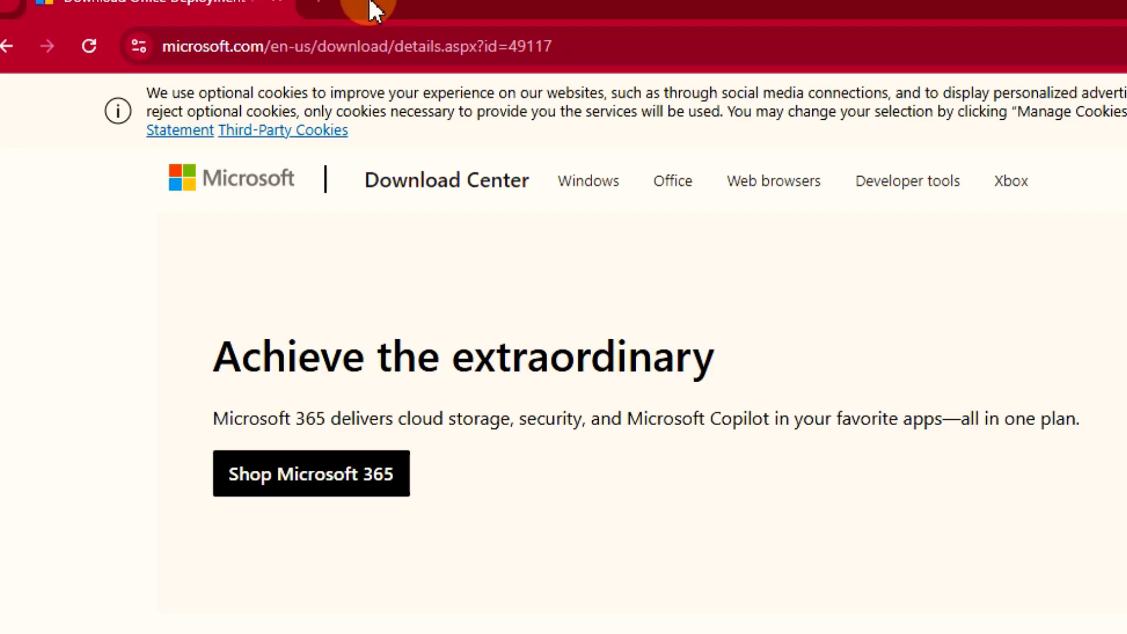
Search for "office customization tool" in a new maximized browser tab and open the Microsoft 365 Apps admin center result
{"action": "left_click_drag", "start_coordinate": [198, 13], "coordinate": [461, 50]}
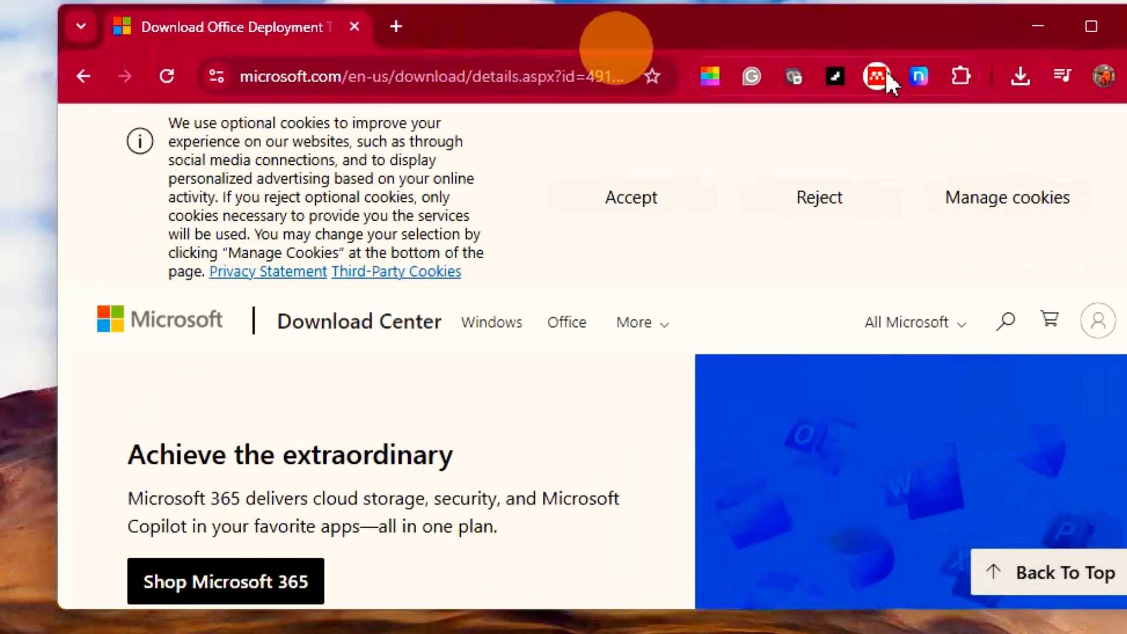
{"action": "left_click", "coordinate": [396, 26]}
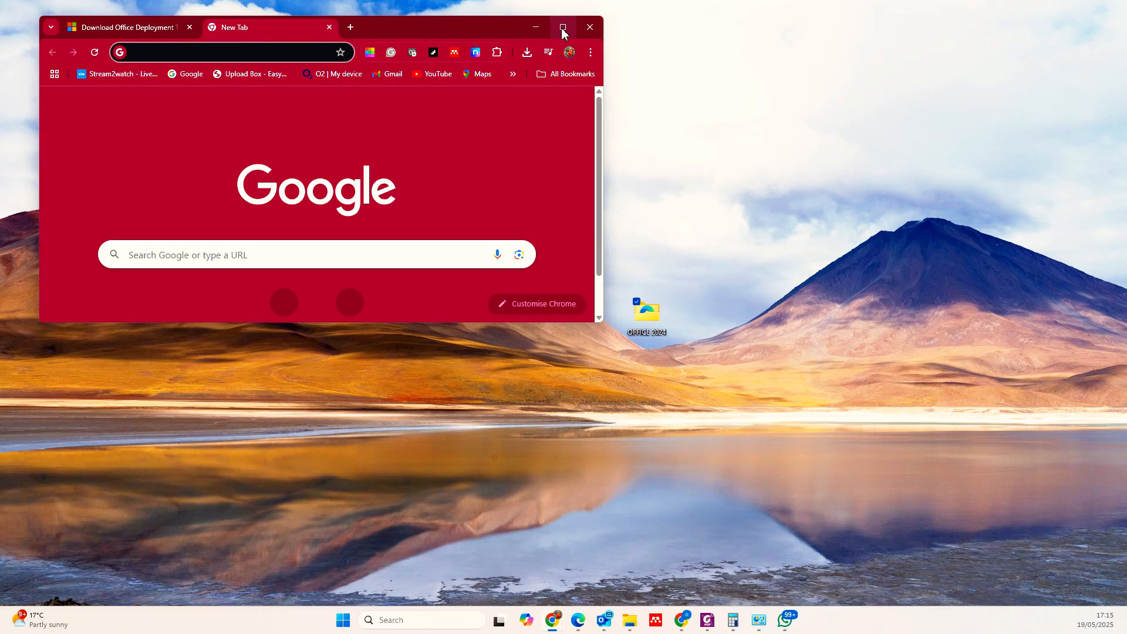
{"action": "left_click", "coordinate": [562, 28]}
{"action": "left_click", "coordinate": [415, 242]}
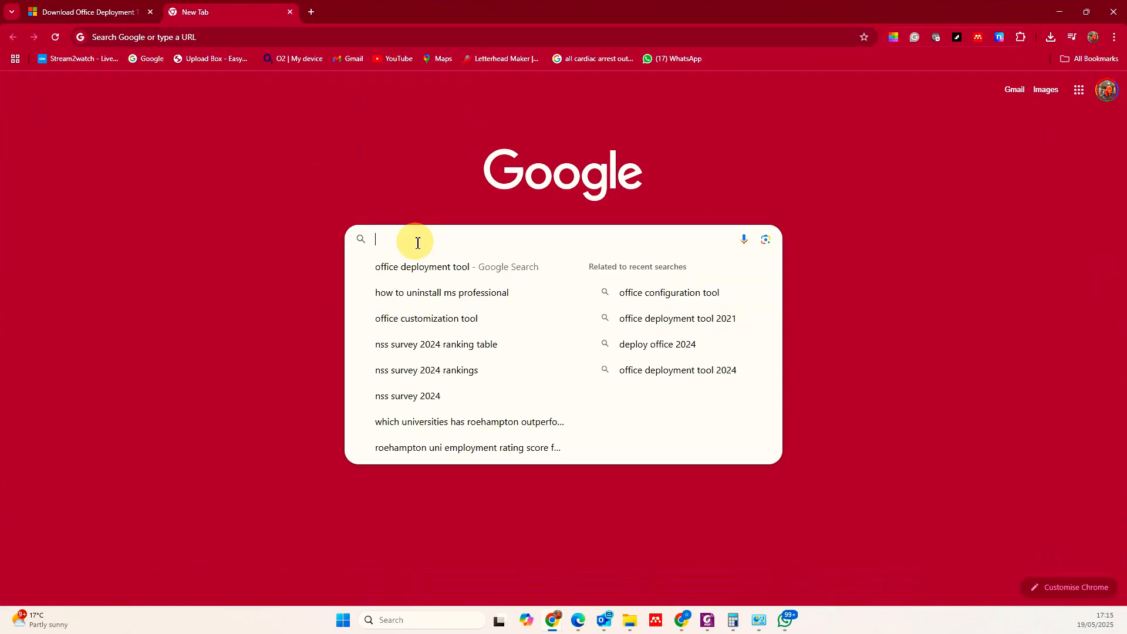
{"action": "type", "text": "OFFICE"}
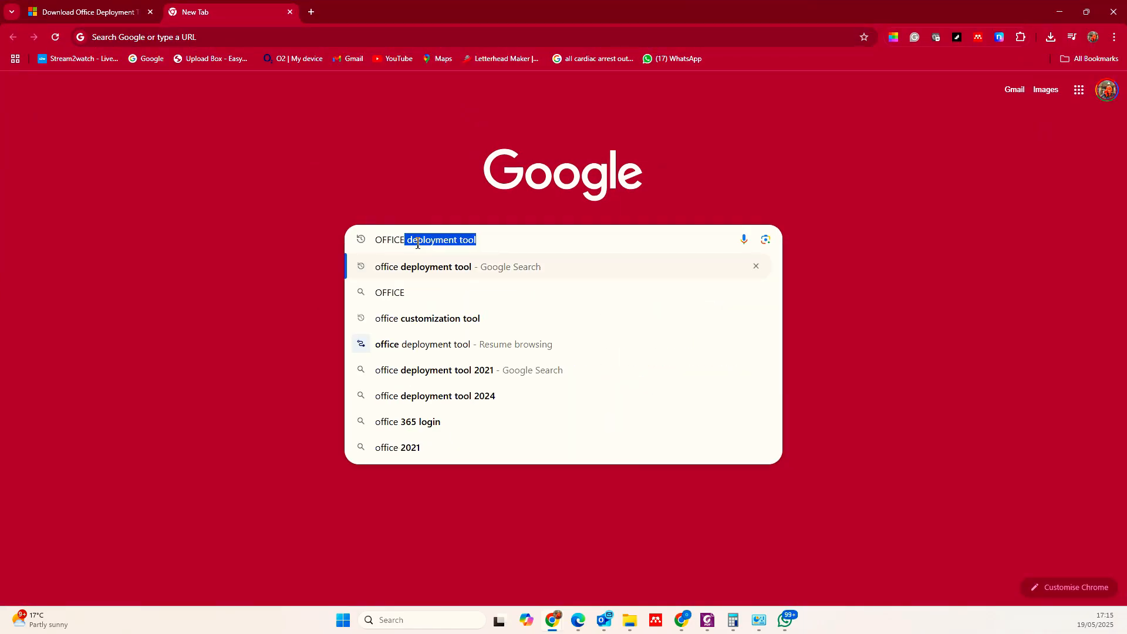
{"action": "left_click", "coordinate": [436, 319]}
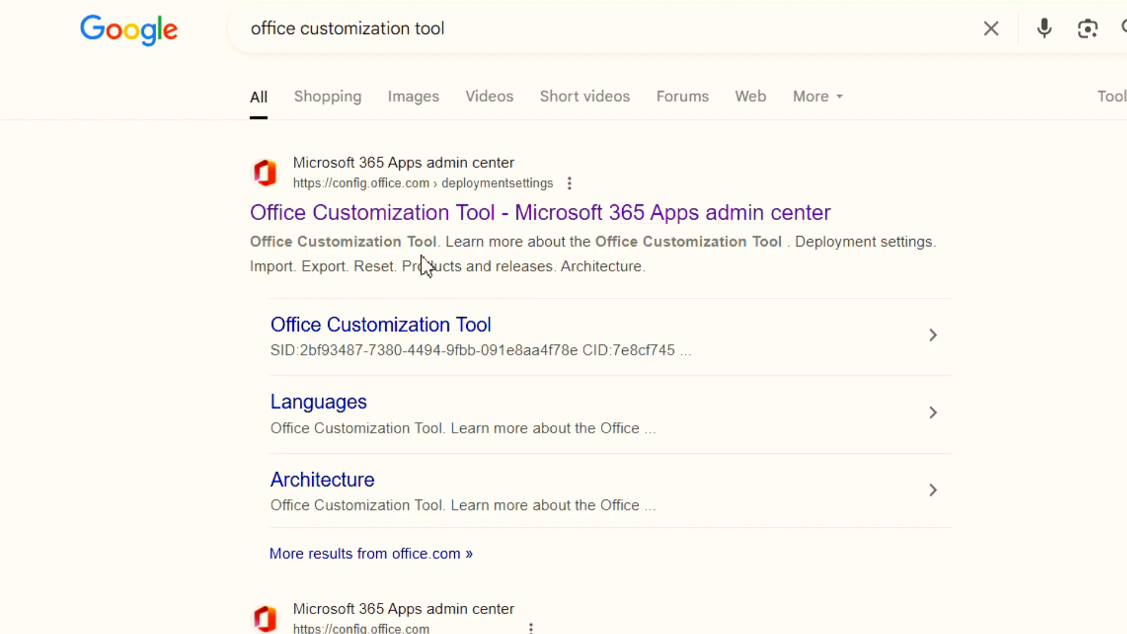
{"action": "left_click", "coordinate": [785, 214]}
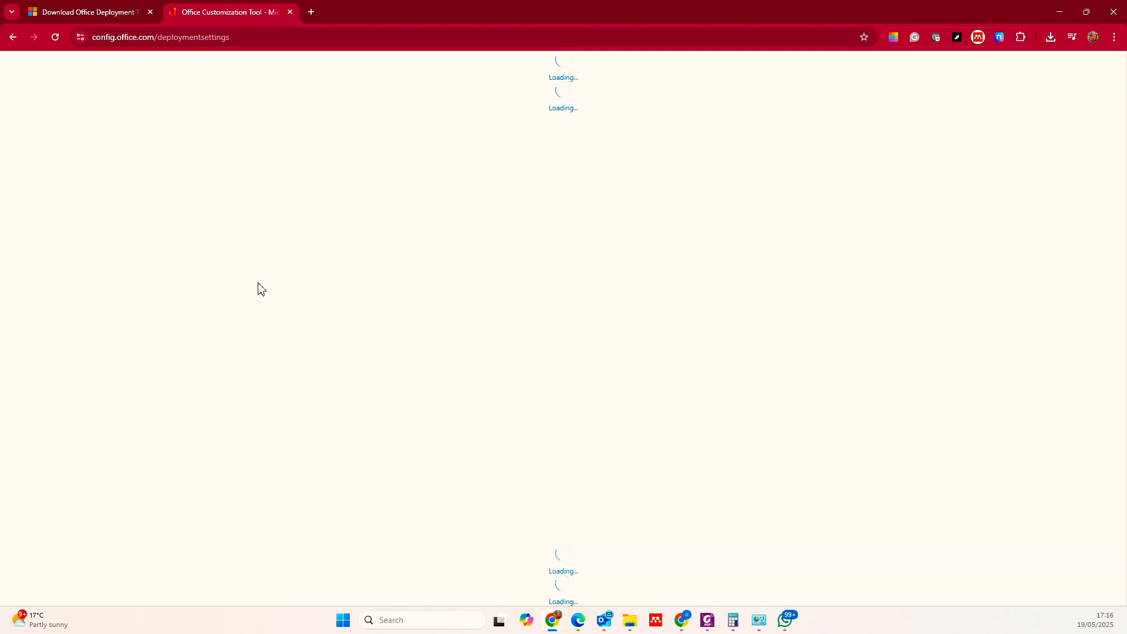
Choose Office LTSC Professional Plus 2024 - Volume License as the Office suite to deploy
{"action": "scroll", "coordinate": [217, 308], "scroll_direction": "down", "scroll_amount": 2}
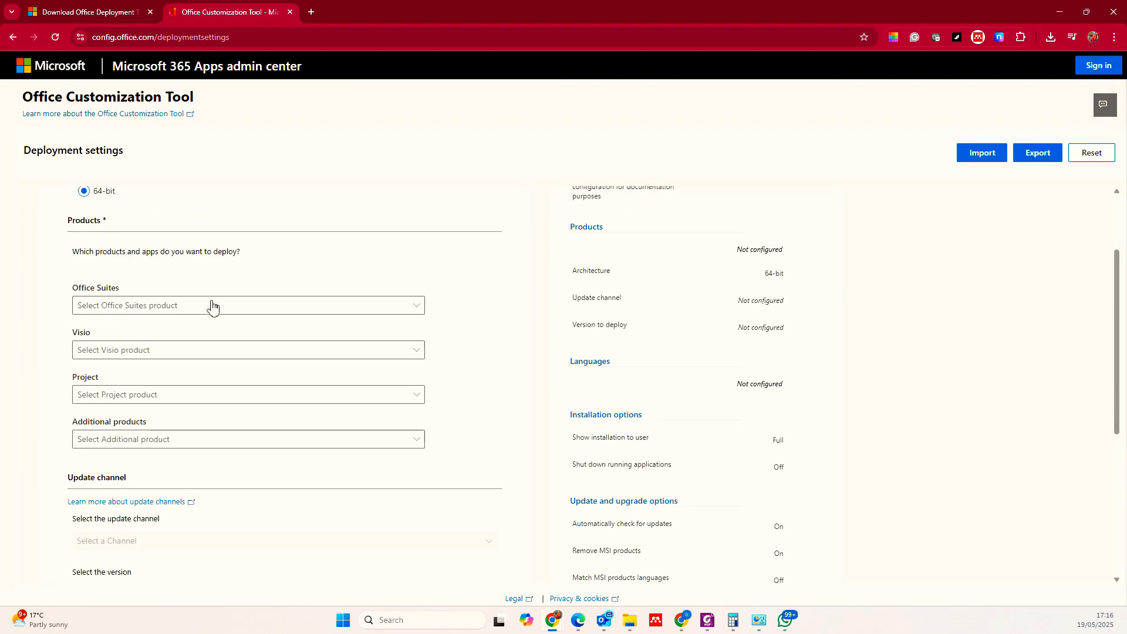
{"action": "left_click", "coordinate": [212, 305]}
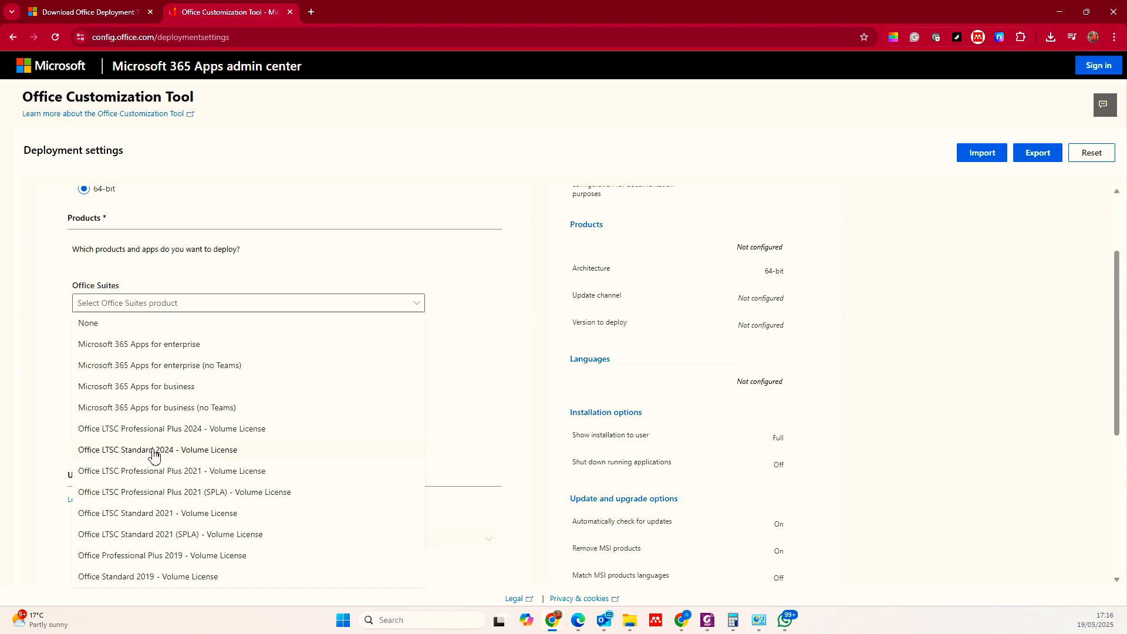
{"action": "left_click", "coordinate": [140, 428]}
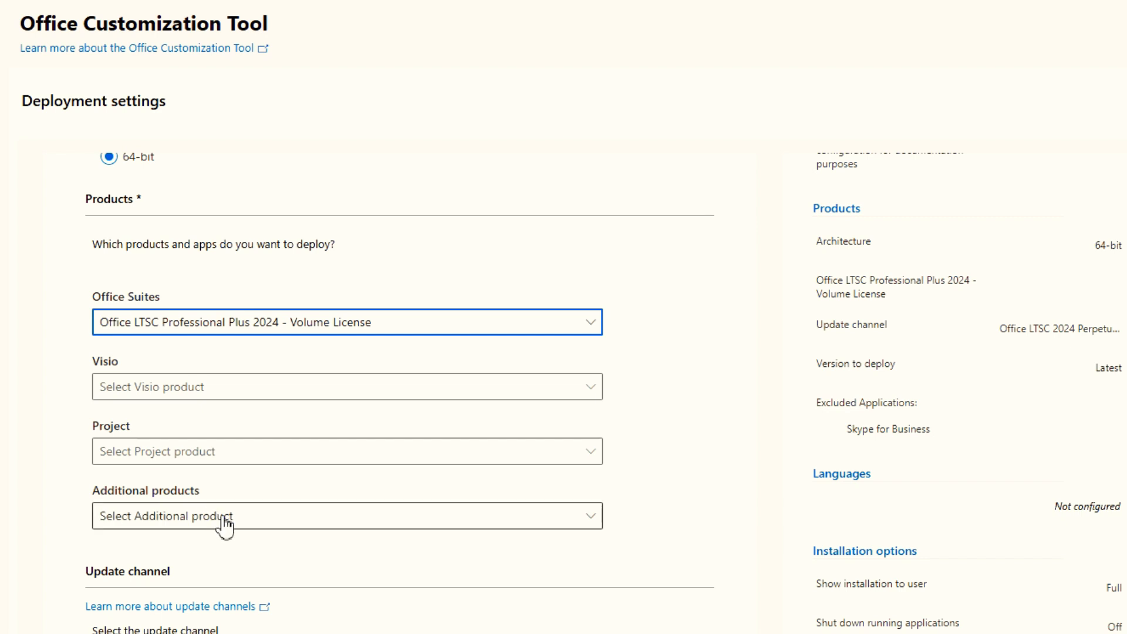
Select Latest as the version to deploy for the Office LTSC 2024 Perpetual Enterprise update channel
{"action": "scroll", "coordinate": [205, 500], "scroll_direction": "down", "scroll_amount": 3}
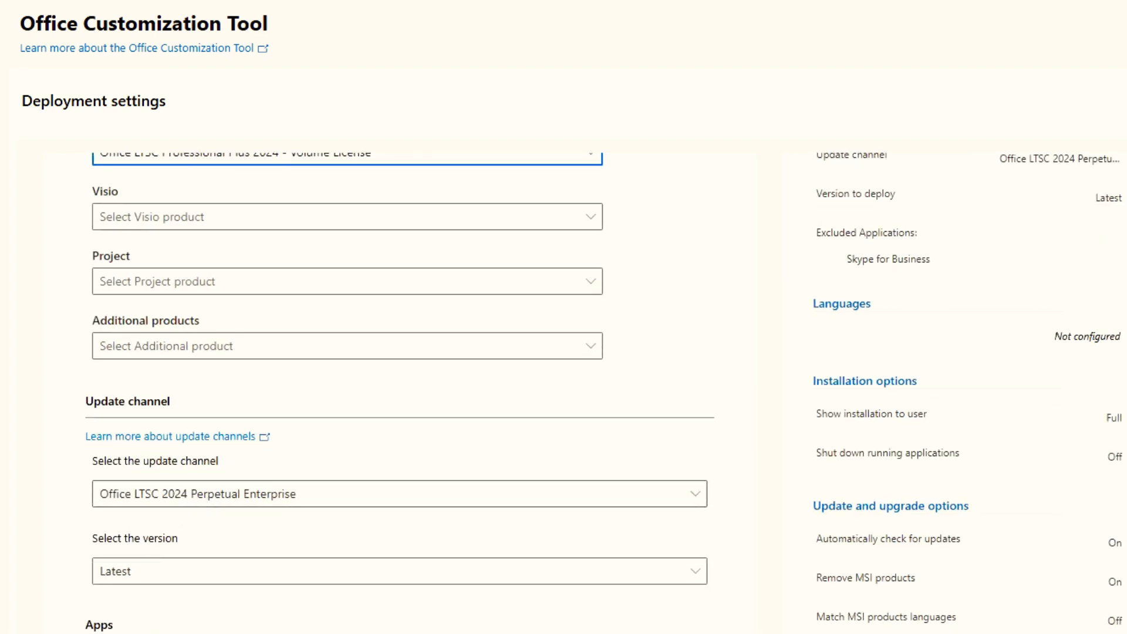
{"action": "scroll", "coordinate": [69, 450], "scroll_direction": "down", "scroll_amount": 3}
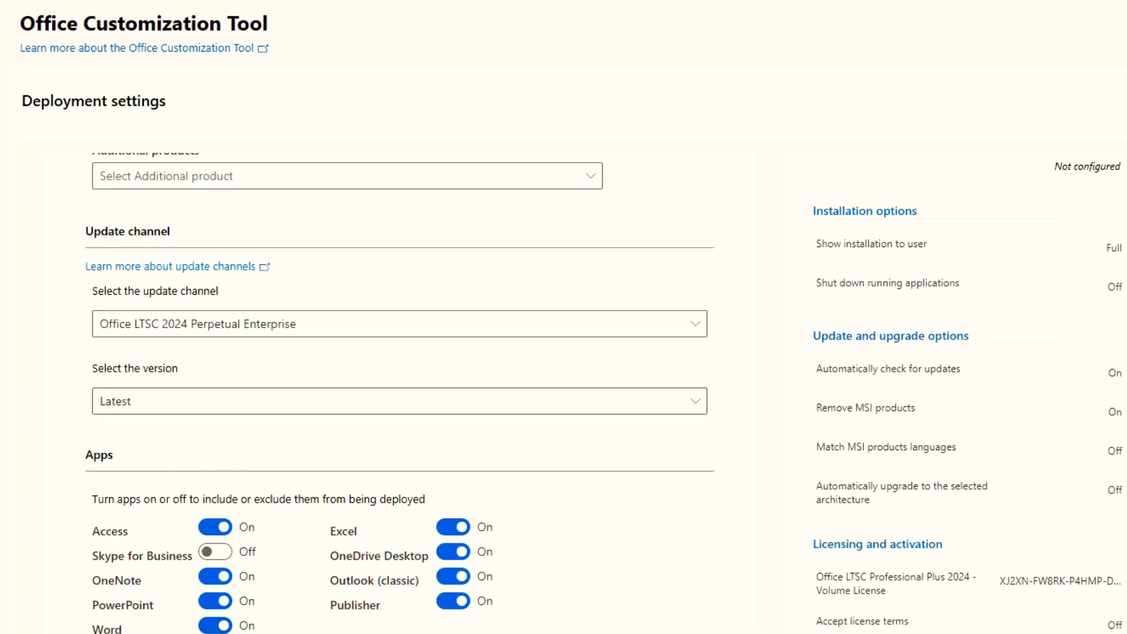
{"action": "left_click", "coordinate": [187, 407]}
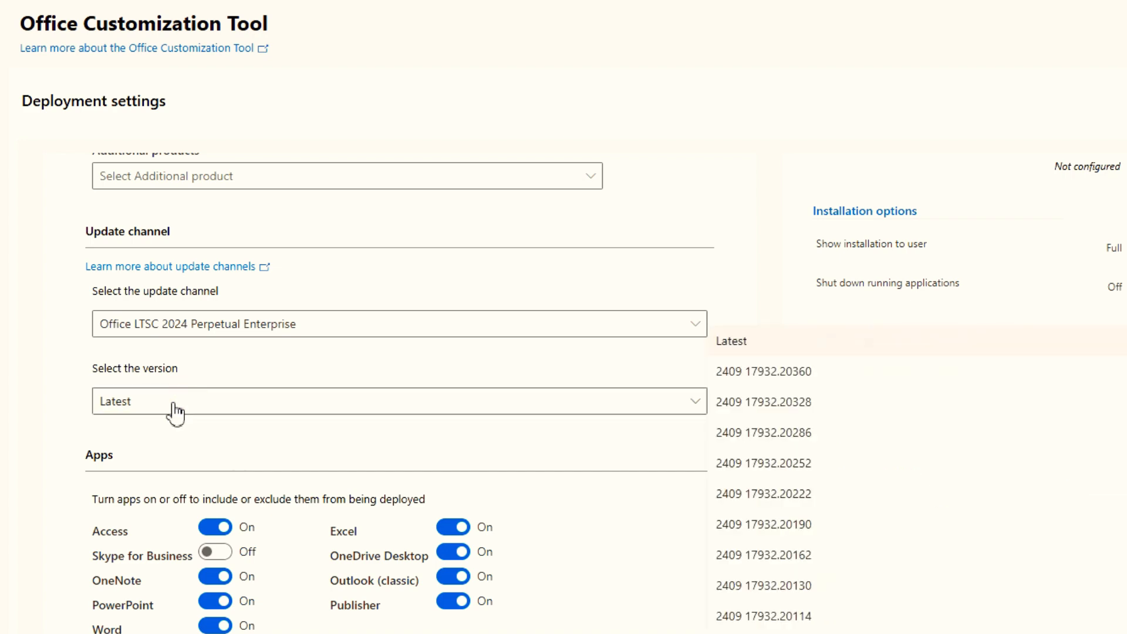
{"action": "left_click", "coordinate": [153, 413]}
{"action": "left_click", "coordinate": [151, 405]}
{"action": "left_click", "coordinate": [679, 360]}
Set English (United States) as the primary language of the deployment configuration
{"action": "scroll", "coordinate": [179, 400], "scroll_direction": "down", "scroll_amount": 1}
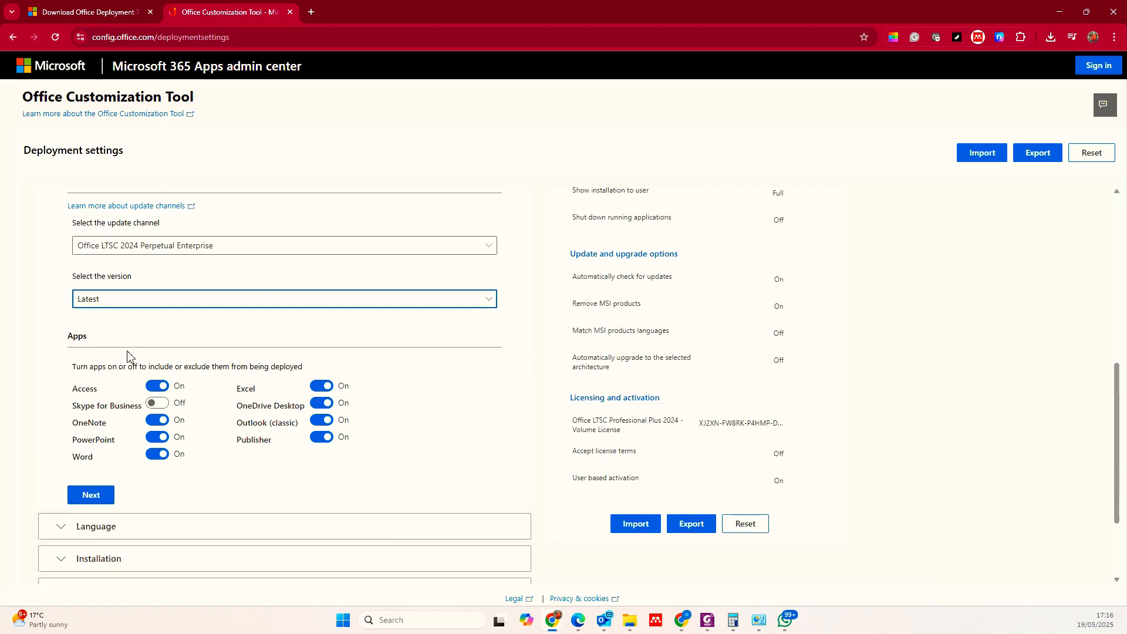
{"action": "scroll", "coordinate": [91, 329], "scroll_direction": "down", "scroll_amount": 2}
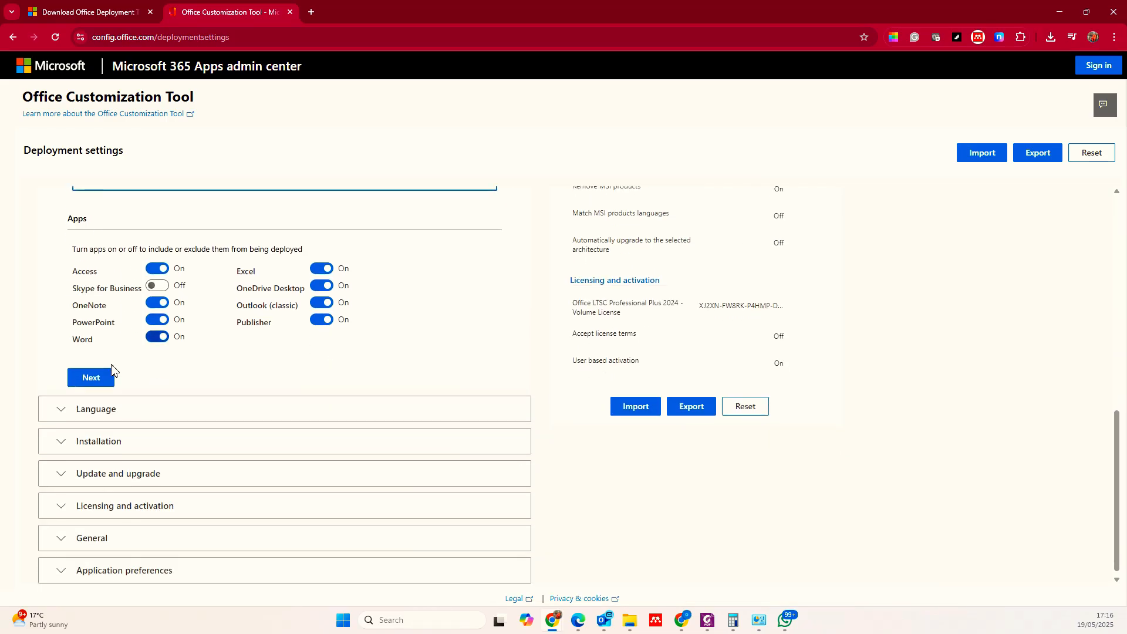
{"action": "left_click", "coordinate": [108, 413]}
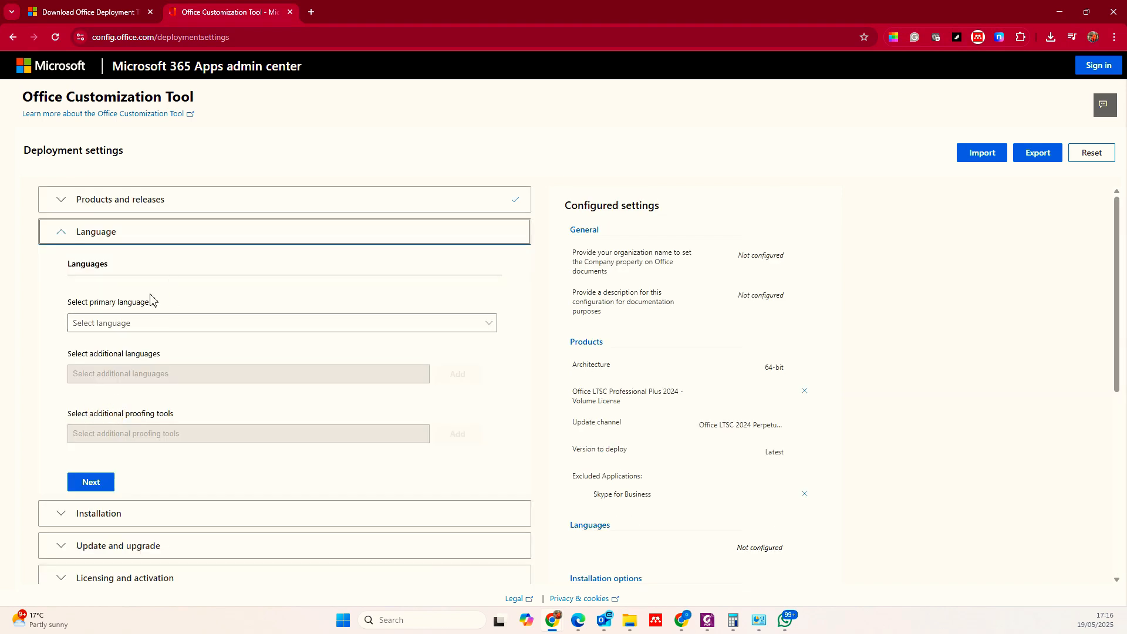
{"action": "left_click", "coordinate": [152, 329]}
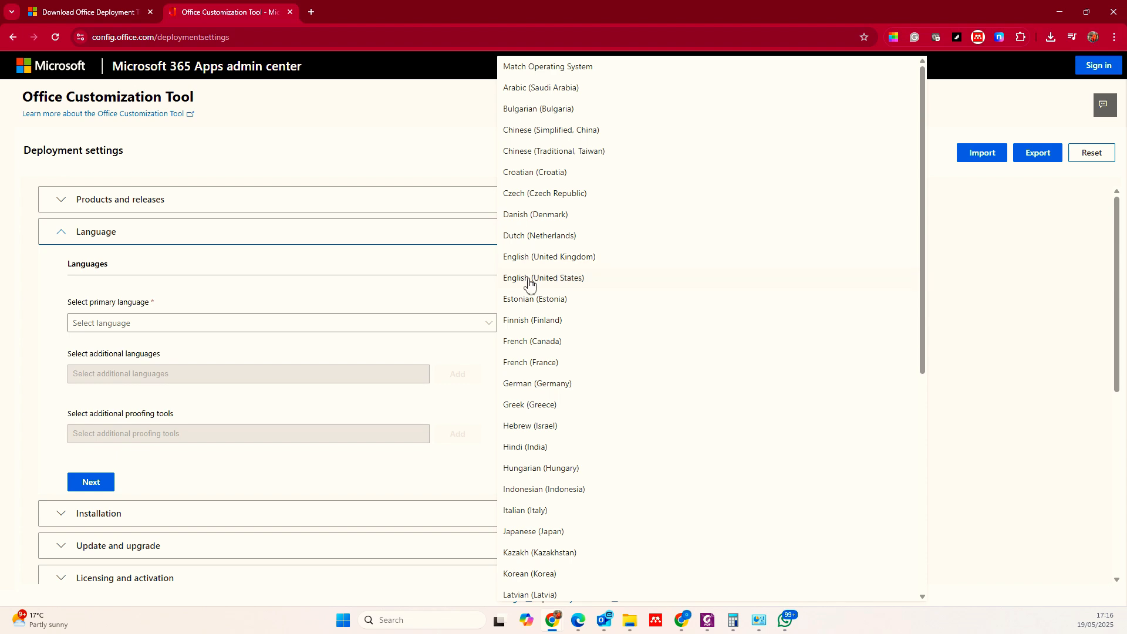
{"action": "left_click", "coordinate": [530, 281]}
Export the configuration as Configuration with Office Open XML formats as the default file format, accepting the license agreement terms
{"action": "scroll", "coordinate": [146, 343], "scroll_direction": "down", "scroll_amount": 4}
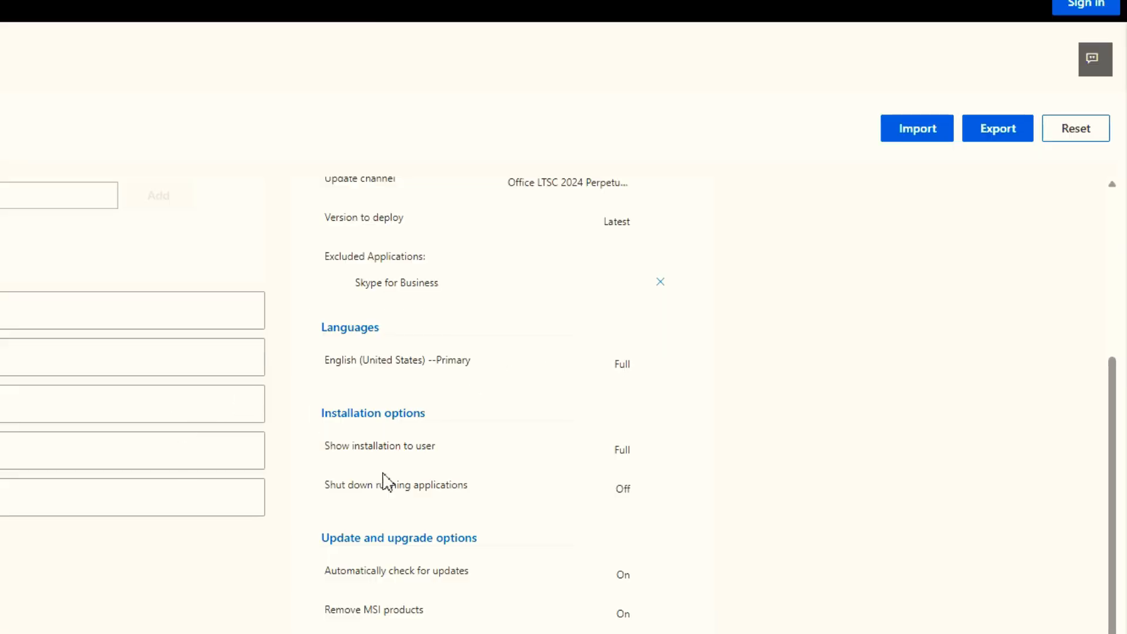
{"action": "left_click", "coordinate": [998, 128]}
{"action": "left_click", "coordinate": [42, 378]}
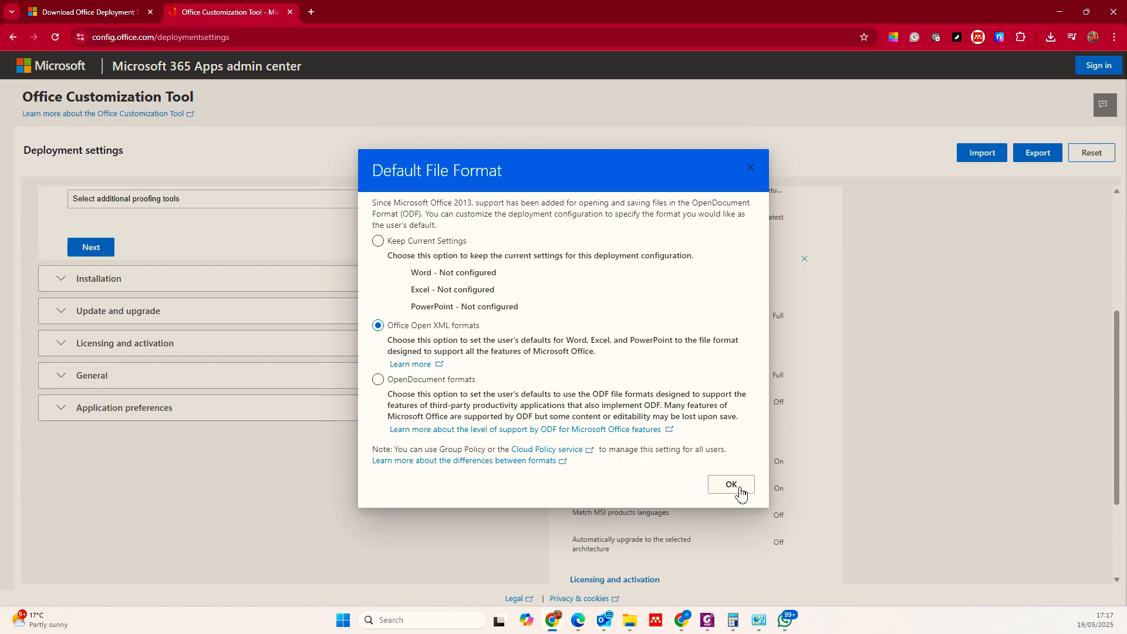
{"action": "left_click", "coordinate": [733, 486]}
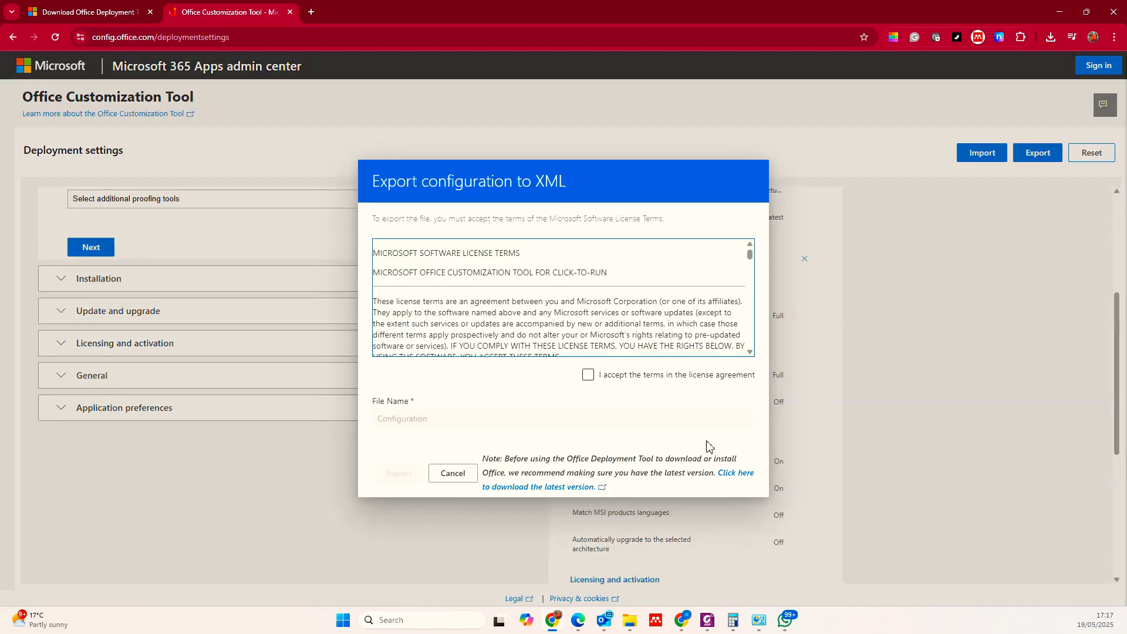
{"action": "left_click", "coordinate": [587, 374]}
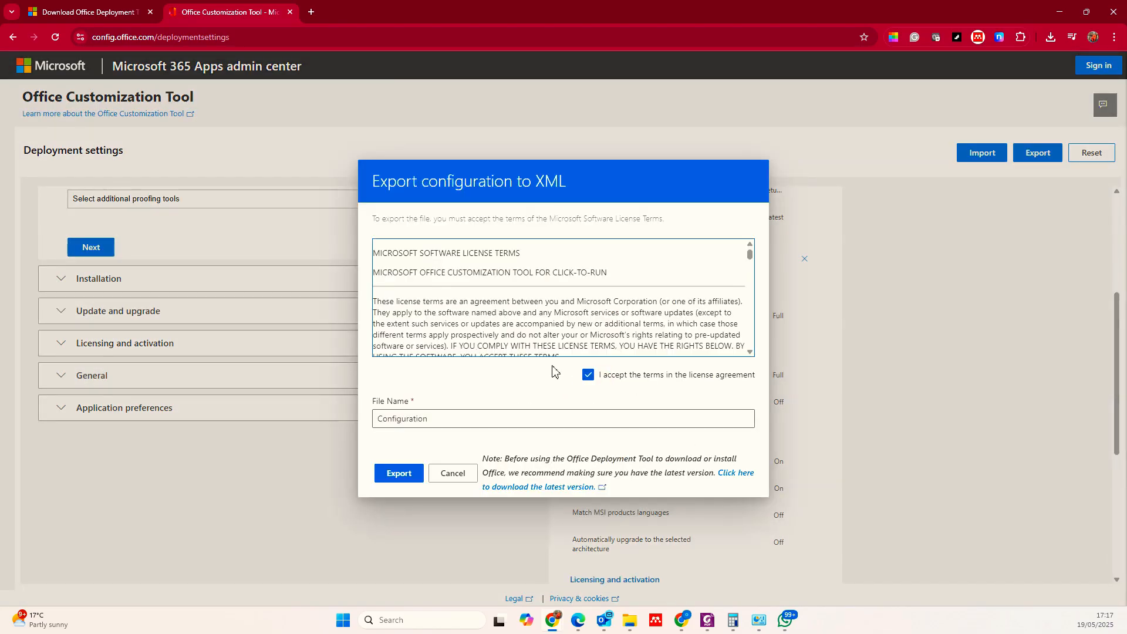
{"action": "scroll", "coordinate": [557, 346], "scroll_direction": "down", "scroll_amount": 5}
{"action": "scroll", "coordinate": [558, 323], "scroll_direction": "down", "scroll_amount": 15}
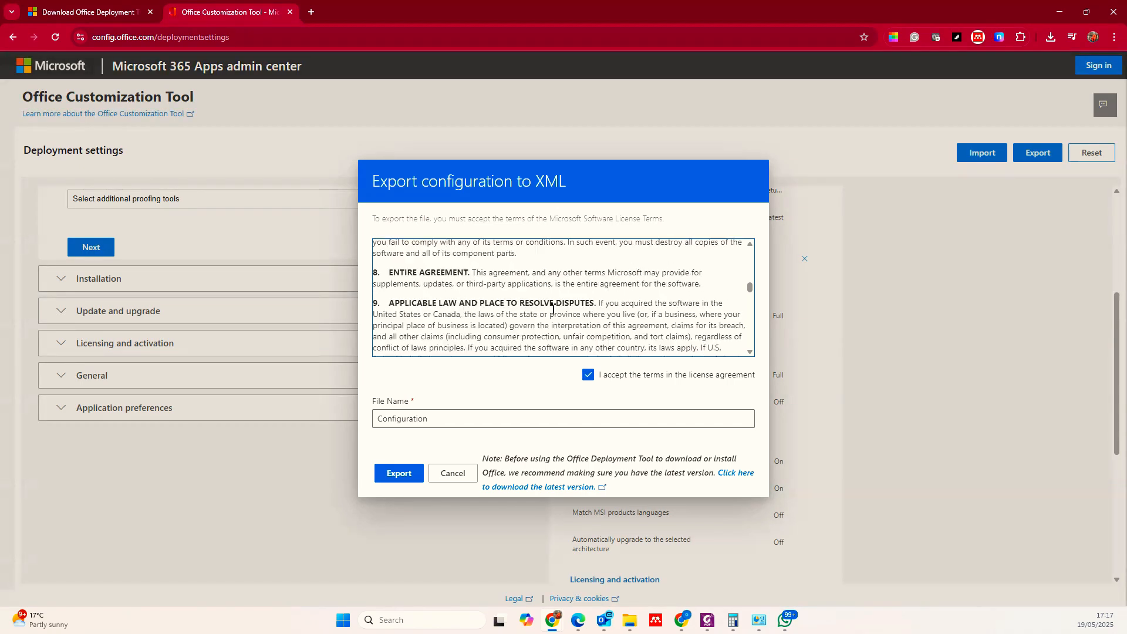
{"action": "left_click", "coordinate": [398, 473]}
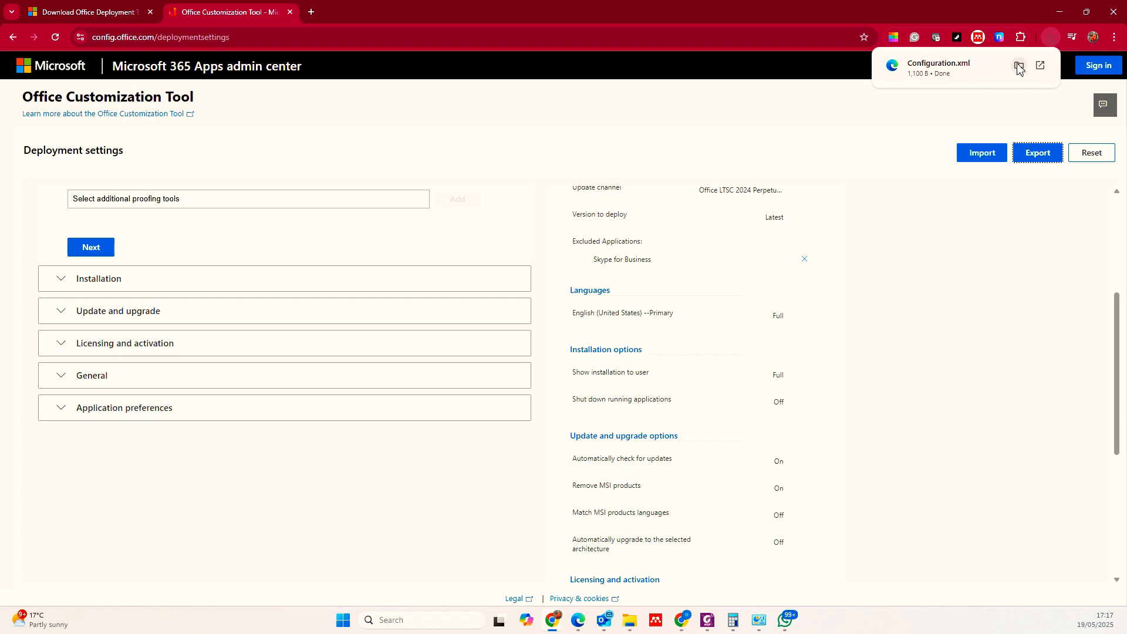
Copy the exported Configuration.xml from Downloads into the OFFICE 2024 folder on the desktop
{"action": "left_click", "coordinate": [1018, 67]}
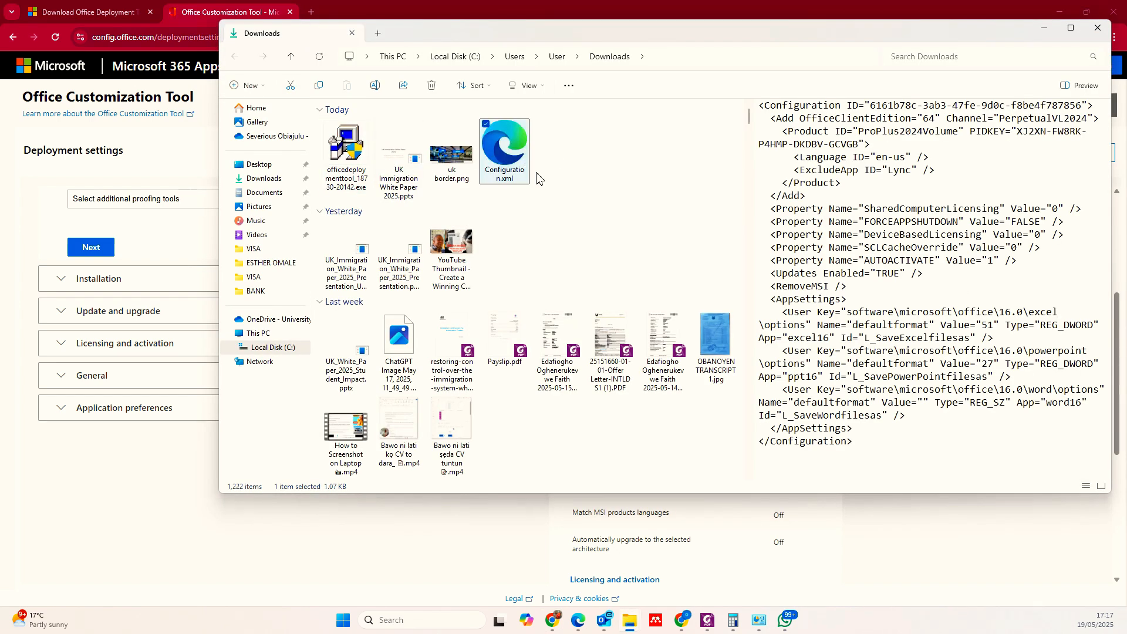
{"action": "right_click", "coordinate": [509, 171]}
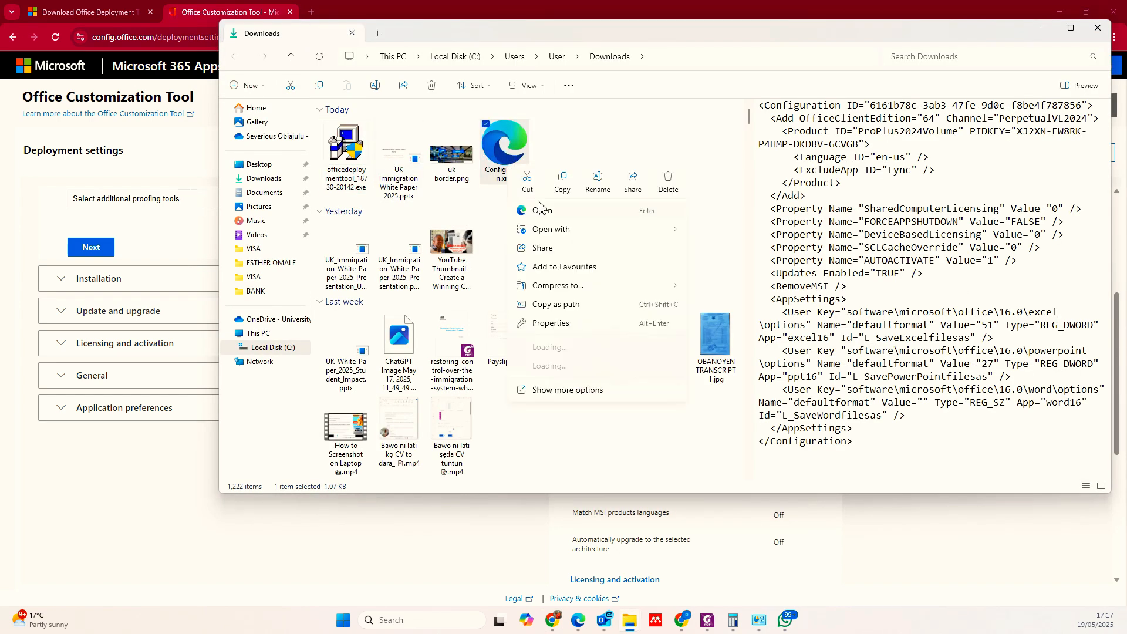
{"action": "left_click", "coordinate": [564, 186]}
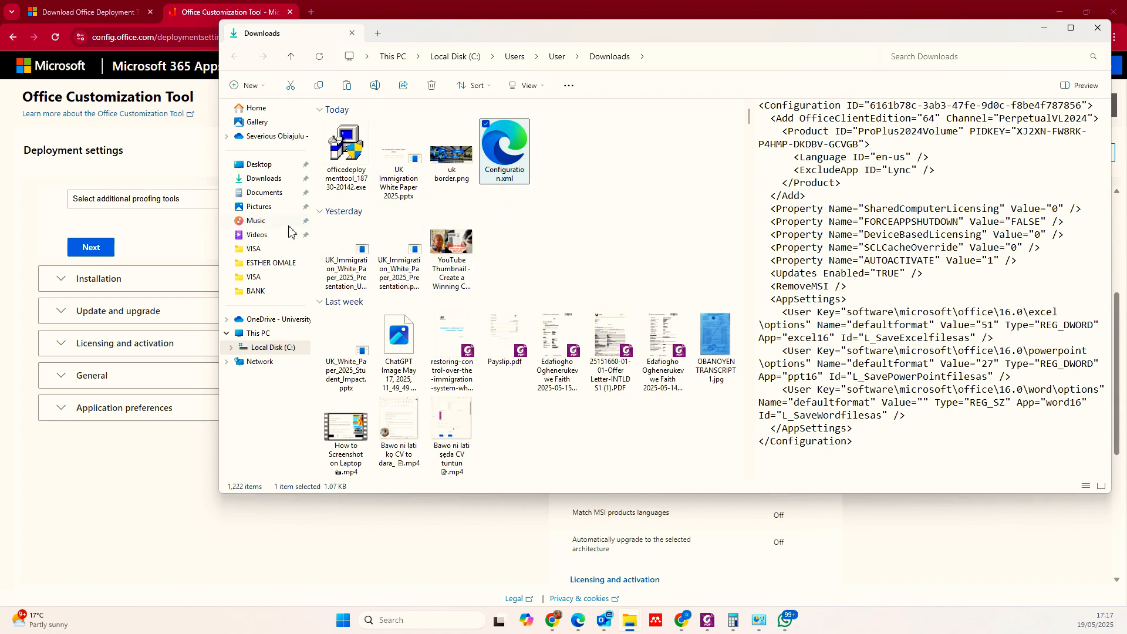
{"action": "left_click", "coordinate": [1044, 28]}
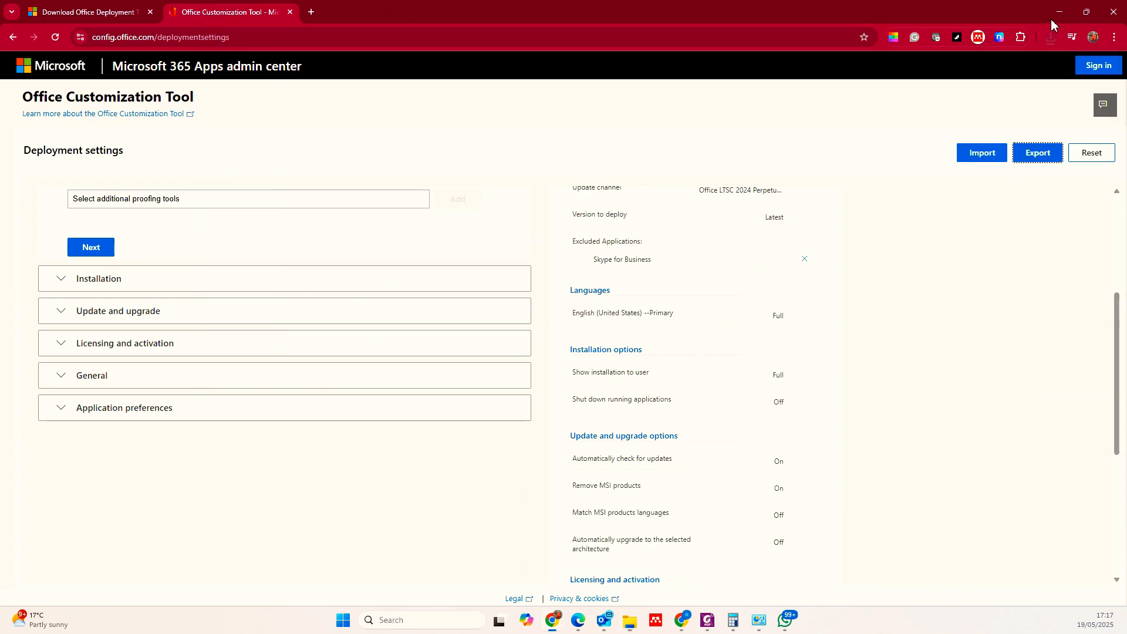
{"action": "left_click", "coordinate": [1059, 12]}
{"action": "double_click", "coordinate": [643, 312]}
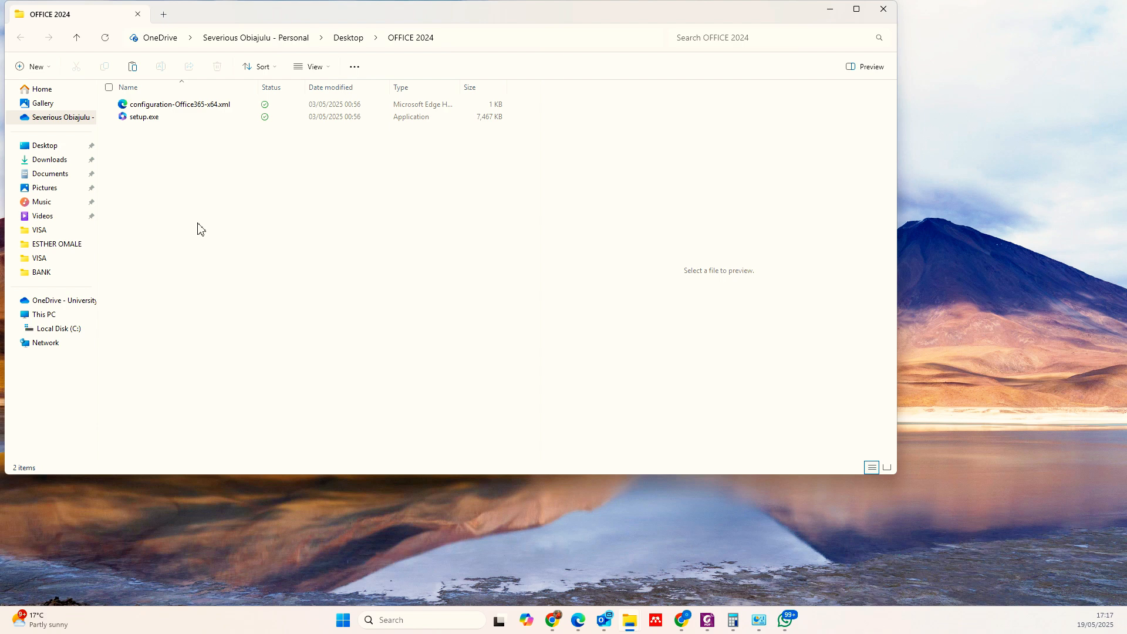
{"action": "key", "text": "ctrl+v"}
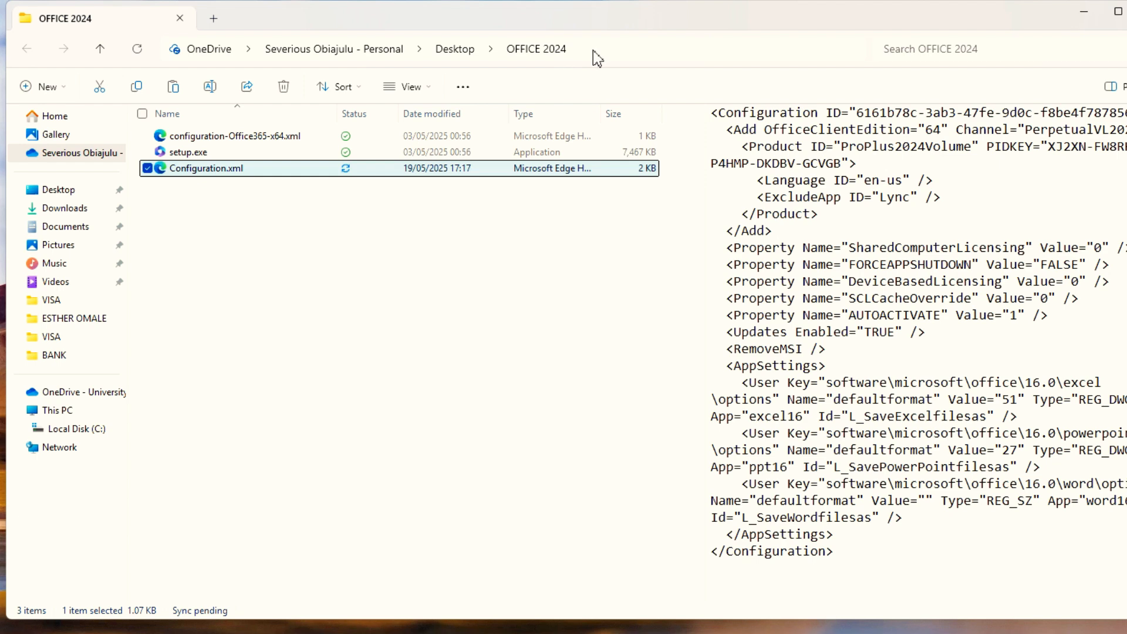
Move the OFFICE 2024 folder from the Desktop to the root of Local Disk (C:)
{"action": "left_click", "coordinate": [459, 57]}
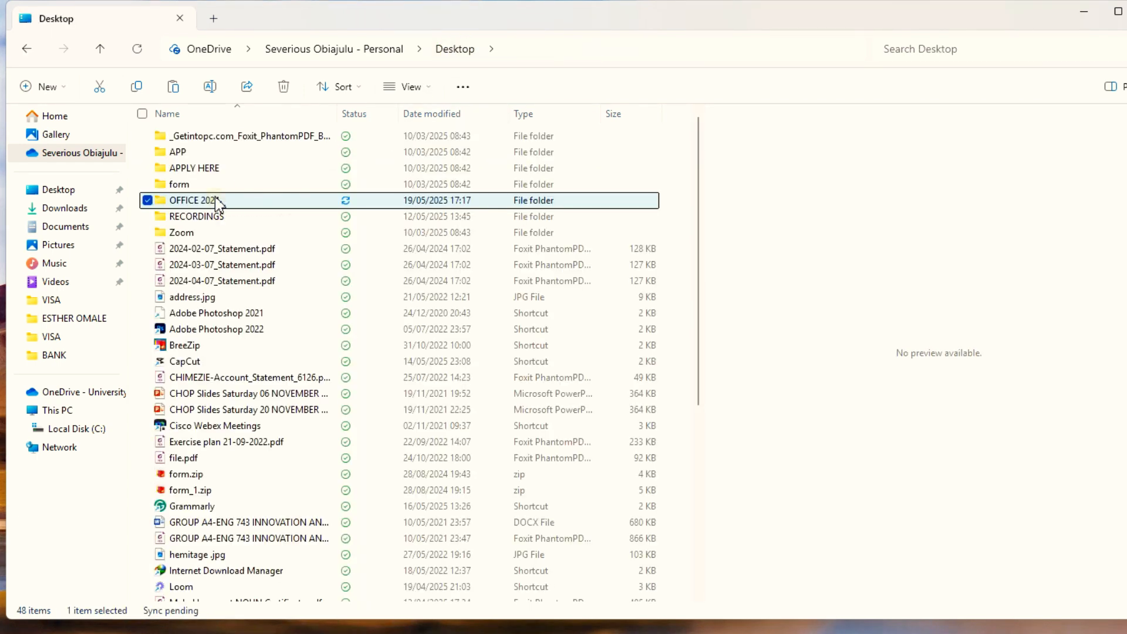
{"action": "right_click", "coordinate": [221, 205]}
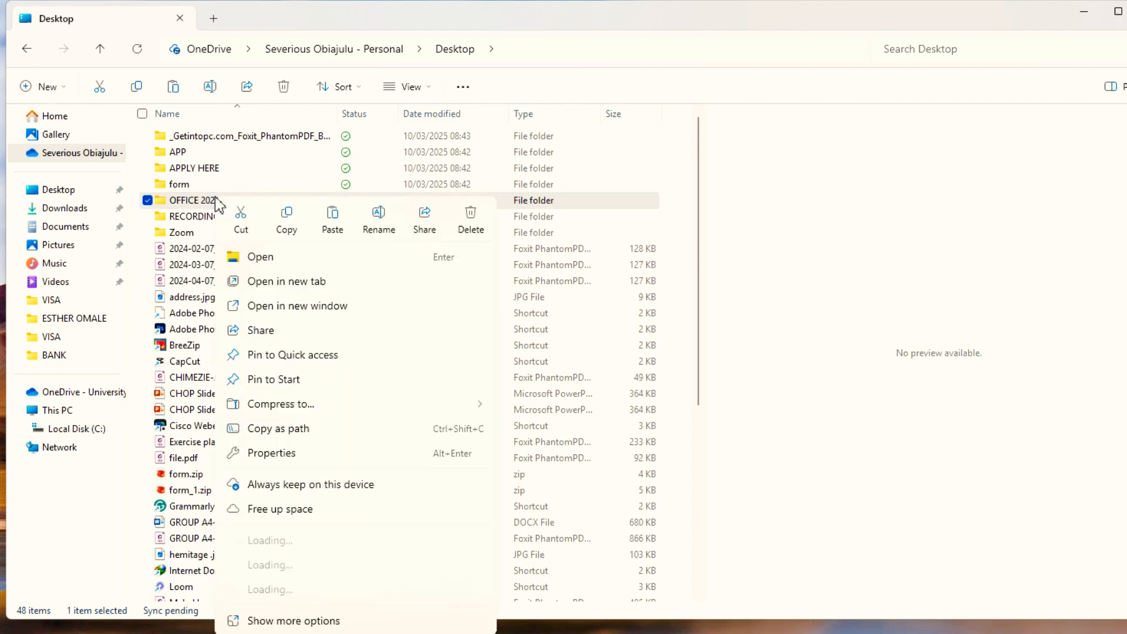
{"action": "left_click", "coordinate": [243, 221]}
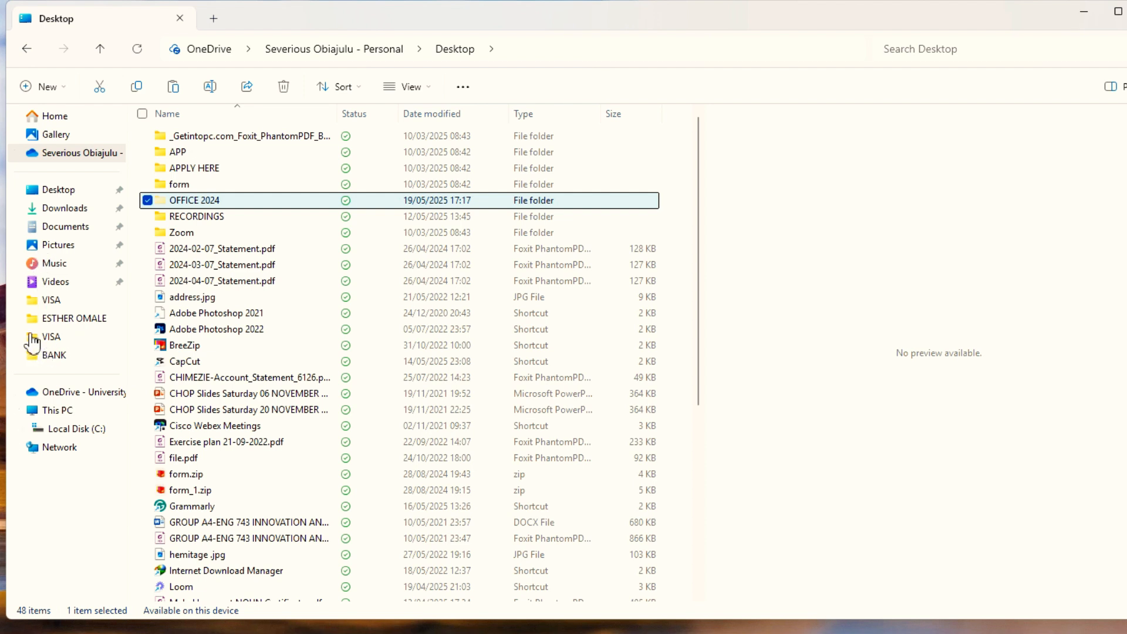
{"action": "left_click", "coordinate": [91, 434]}
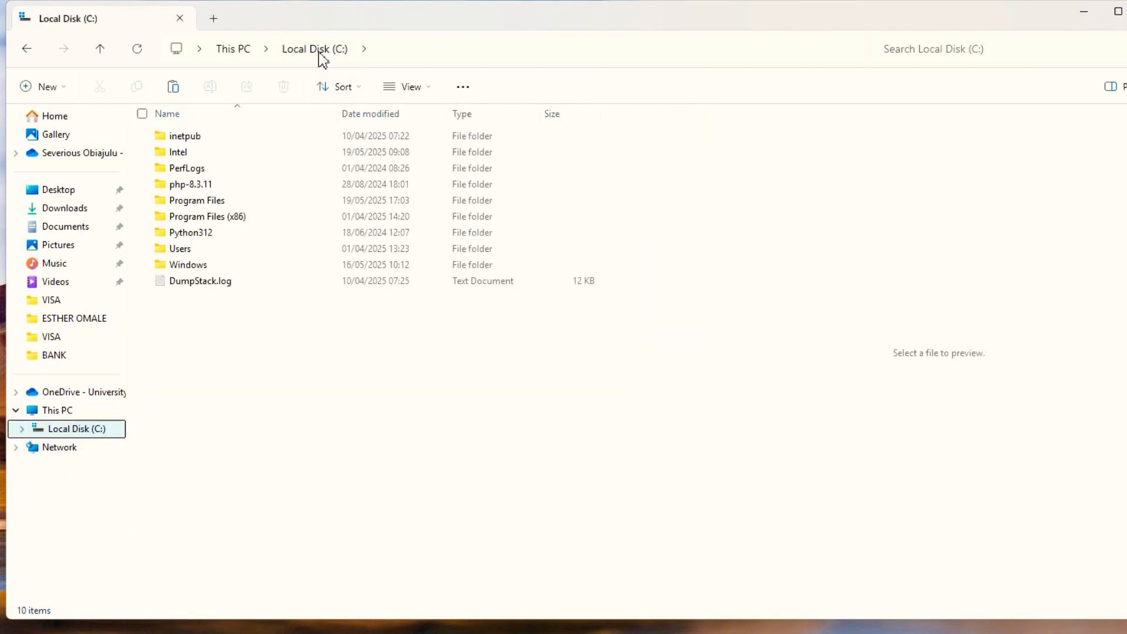
{"action": "left_click", "coordinate": [214, 382]}
{"action": "right_click", "coordinate": [212, 377]}
{"action": "left_click", "coordinate": [232, 394]}
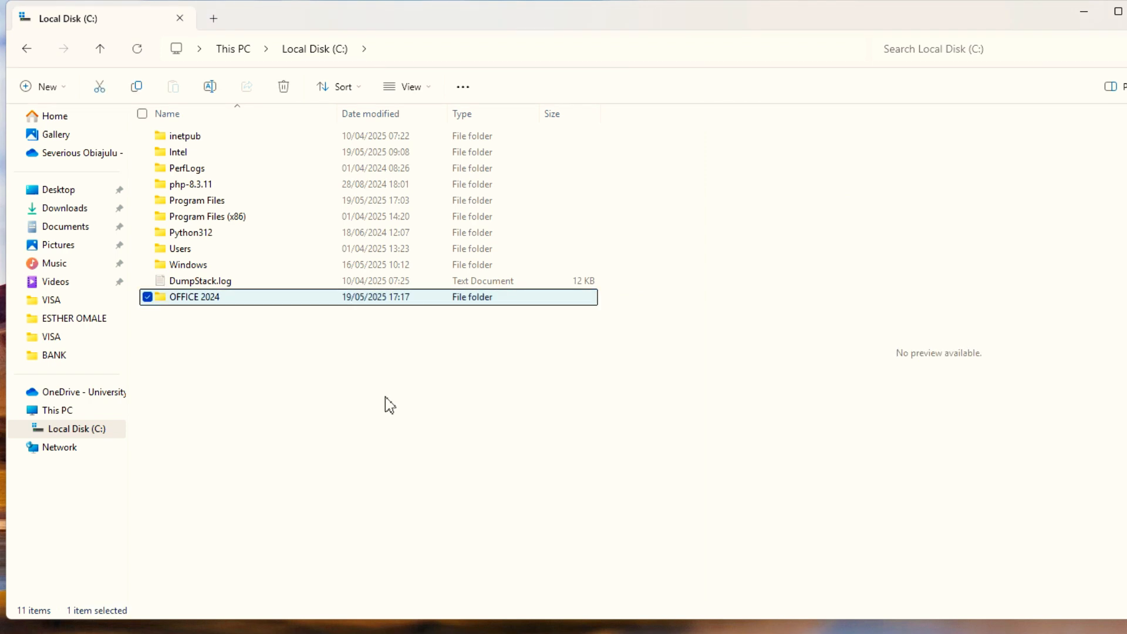
Search Windows for CMD and open Command Prompt as administrator
{"action": "key", "text": "super"}
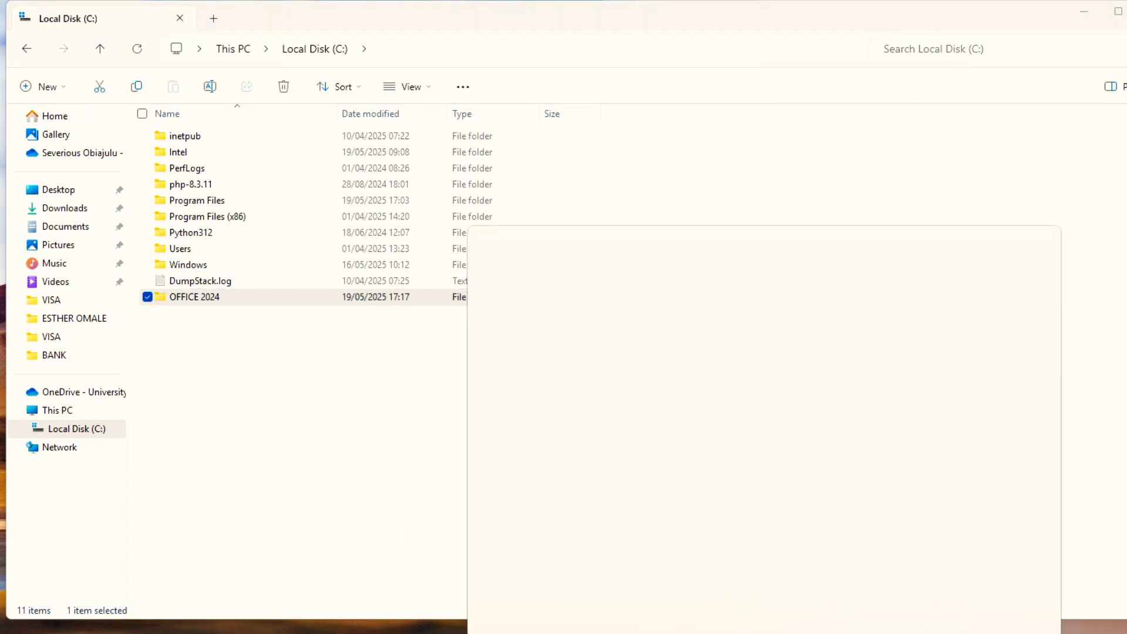
{"action": "type", "text": "CMD"}
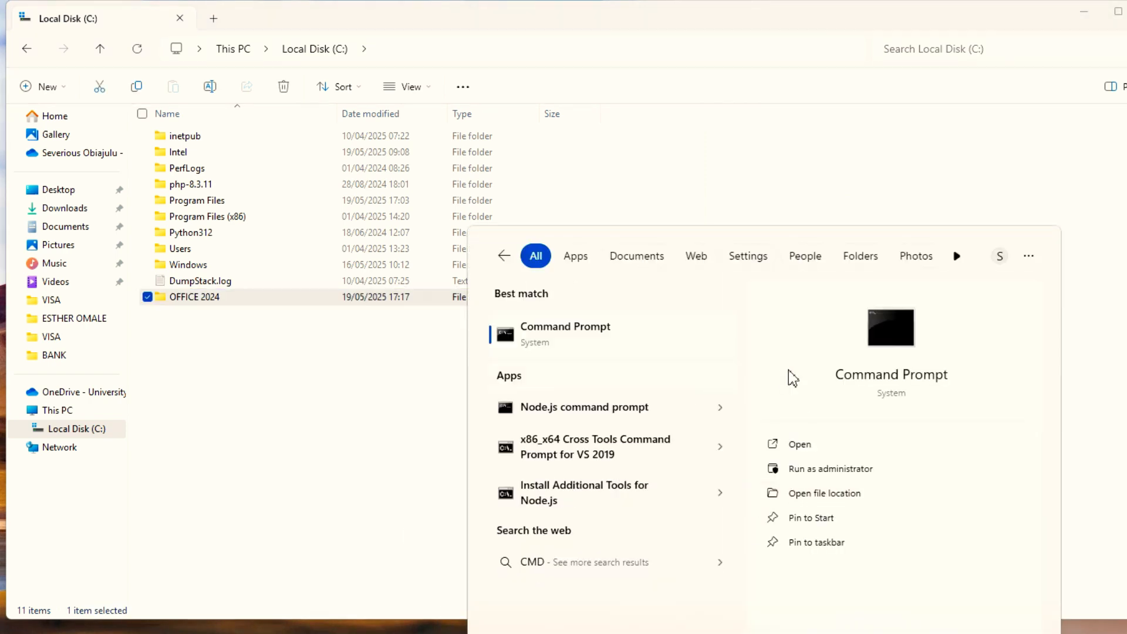
{"action": "left_click", "coordinate": [817, 473]}
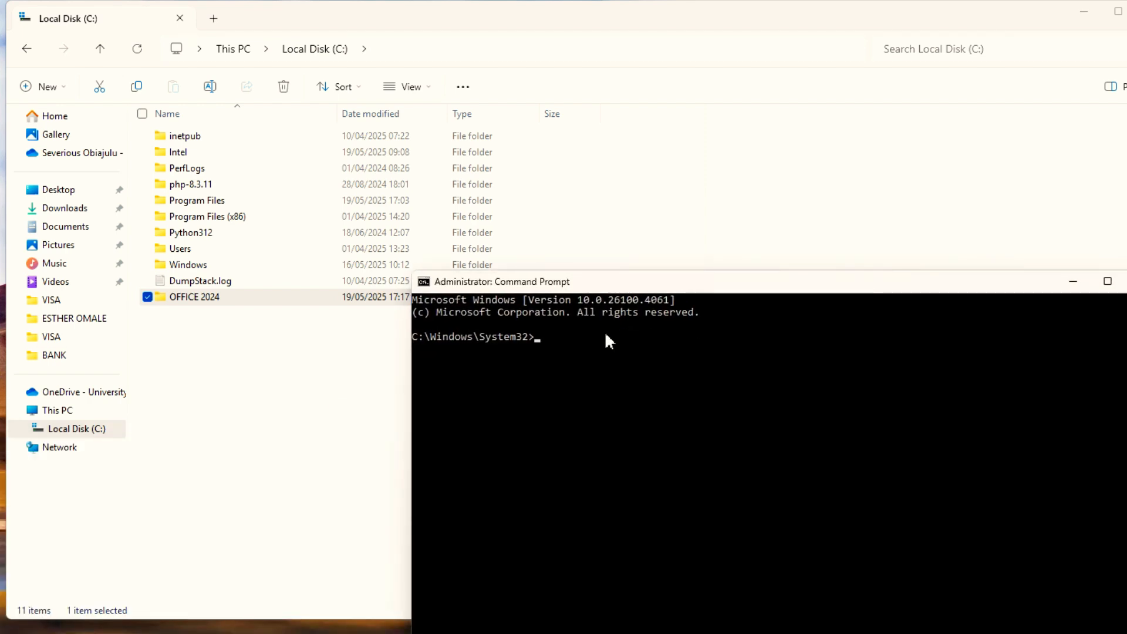
Change the Command Prompt's working directory to C:\OFFICE 2024, using the folder's path from File Explorer
{"action": "type", "text": "CD"}
{"action": "key", "text": "BackSpace"}
{"action": "key", "text": "BackSpace"}
{"action": "type", "text": "cd"}
{"action": "left_click", "coordinate": [227, 299]}
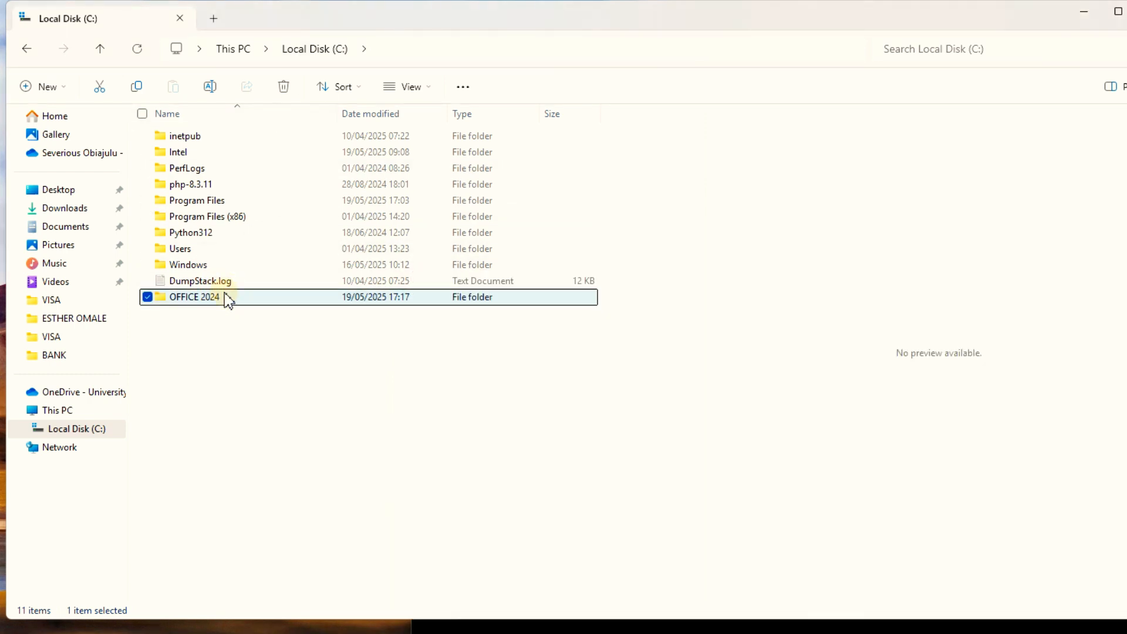
{"action": "double_click", "coordinate": [228, 297]}
{"action": "left_click", "coordinate": [567, 52]}
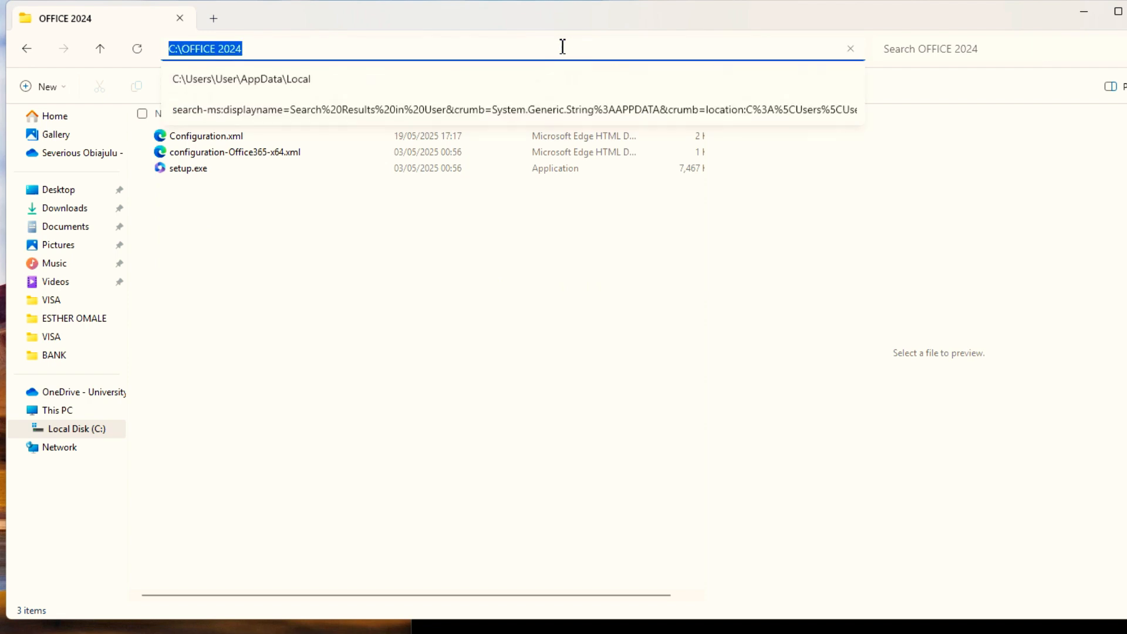
{"action": "key", "text": "alt+Tab"}
{"action": "type", "text": "cd"}
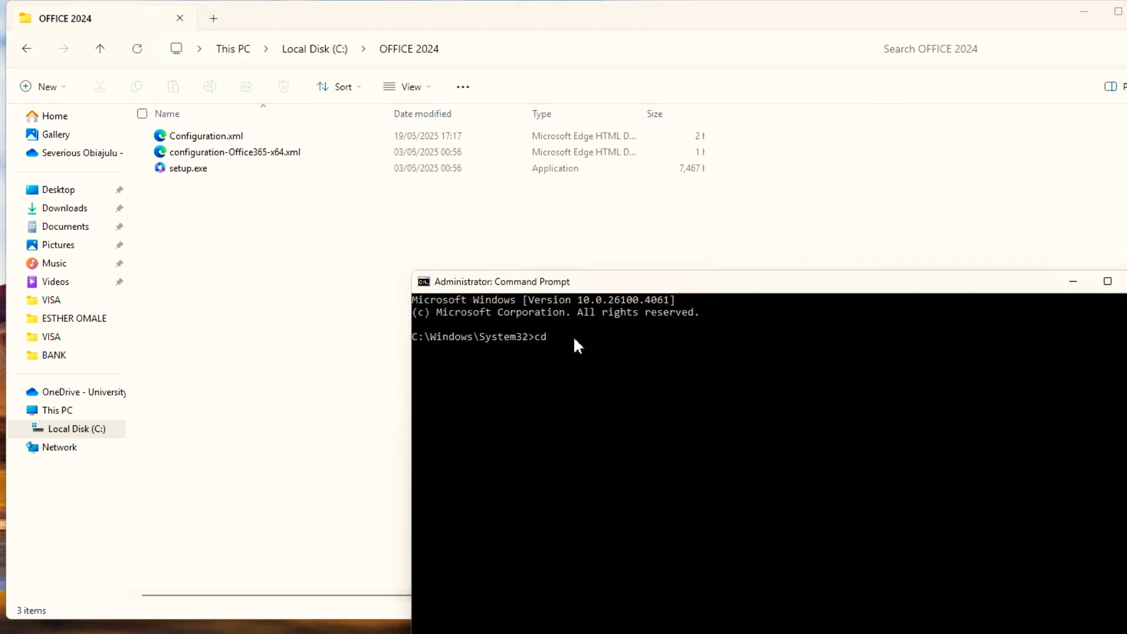
{"action": "type", "text": "C:\\OFFICE 2024"}
{"action": "key", "text": "Return"}
Run "setup /configure configuration.xml" in the OFFICE 2024 directory to start the Office installation
{"action": "type", "text": "setup "}
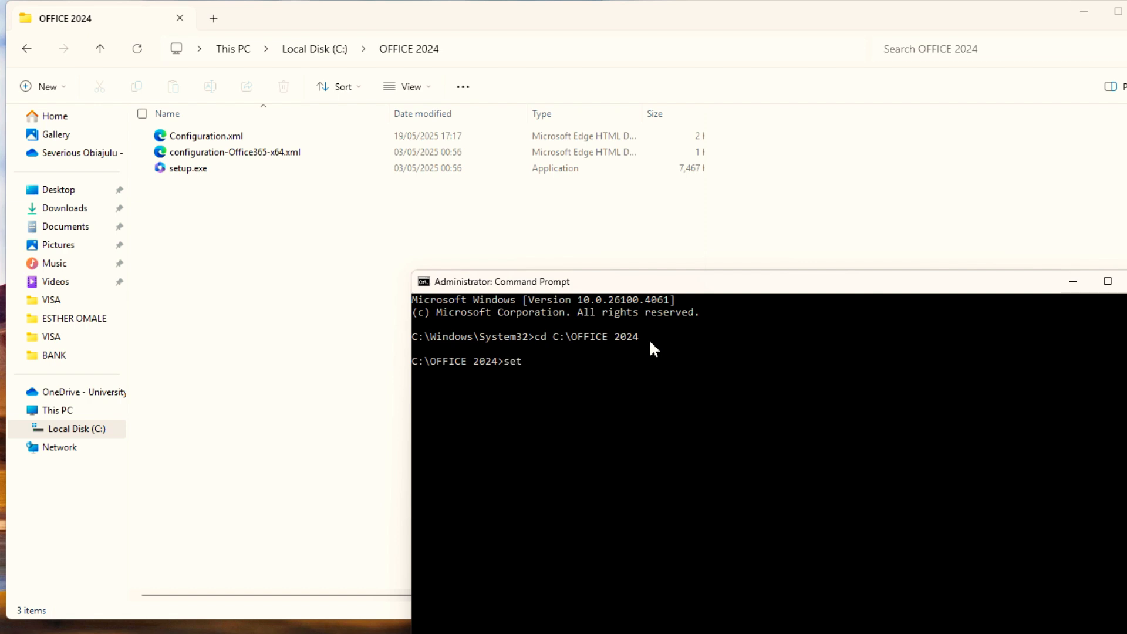
{"action": "type", "text": "configure"}
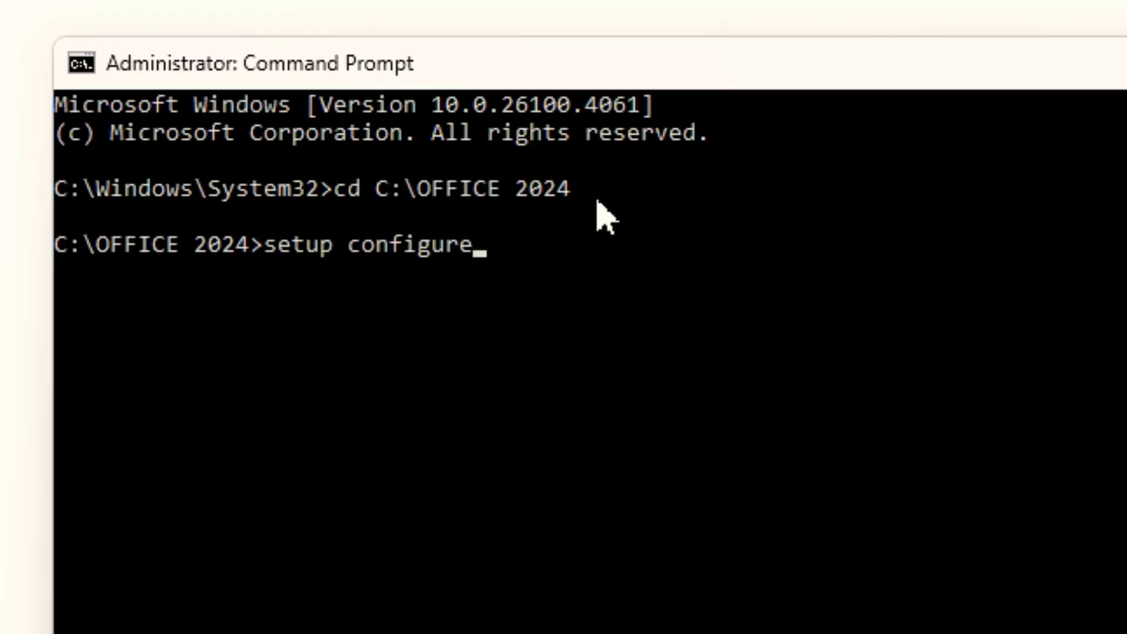
{"action": "key", "text": "BackSpace"}
{"action": "key", "text": "BackSpace"}
{"action": "key", "text": "BackSpace"}
{"action": "key", "text": "BackSpace"}
{"action": "key", "text": "BackSpace"}
{"action": "key", "text": "BackSpace"}
{"action": "key", "text": "BackSpace"}
{"action": "key", "text": "BackSpace"}
{"action": "key", "text": "BackSpace"}
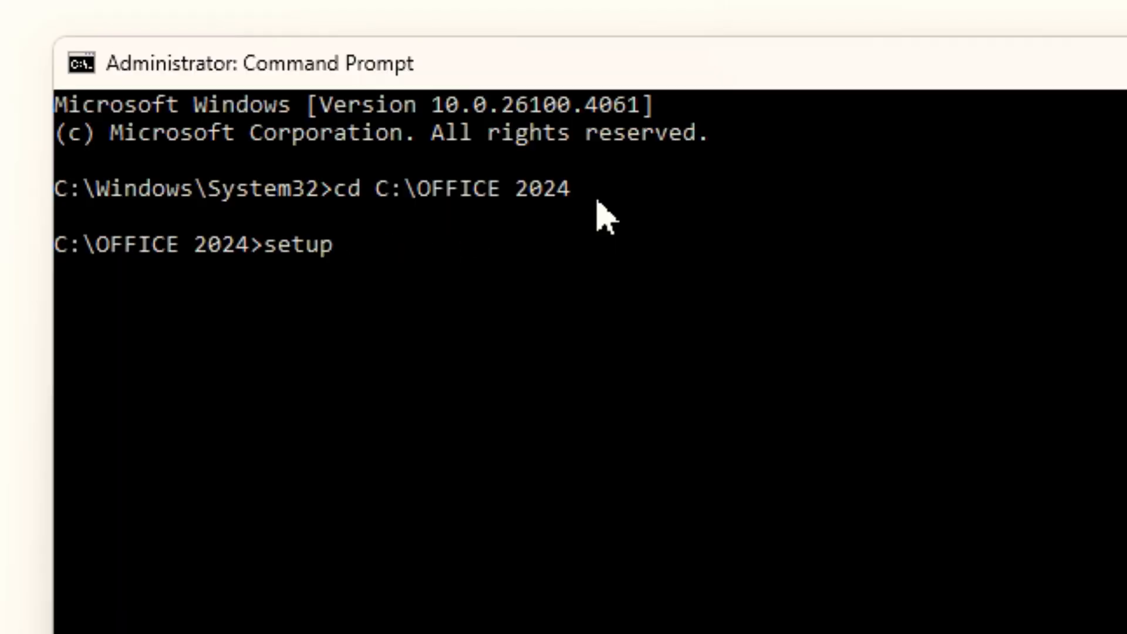
{"action": "type", "text": "/config"}
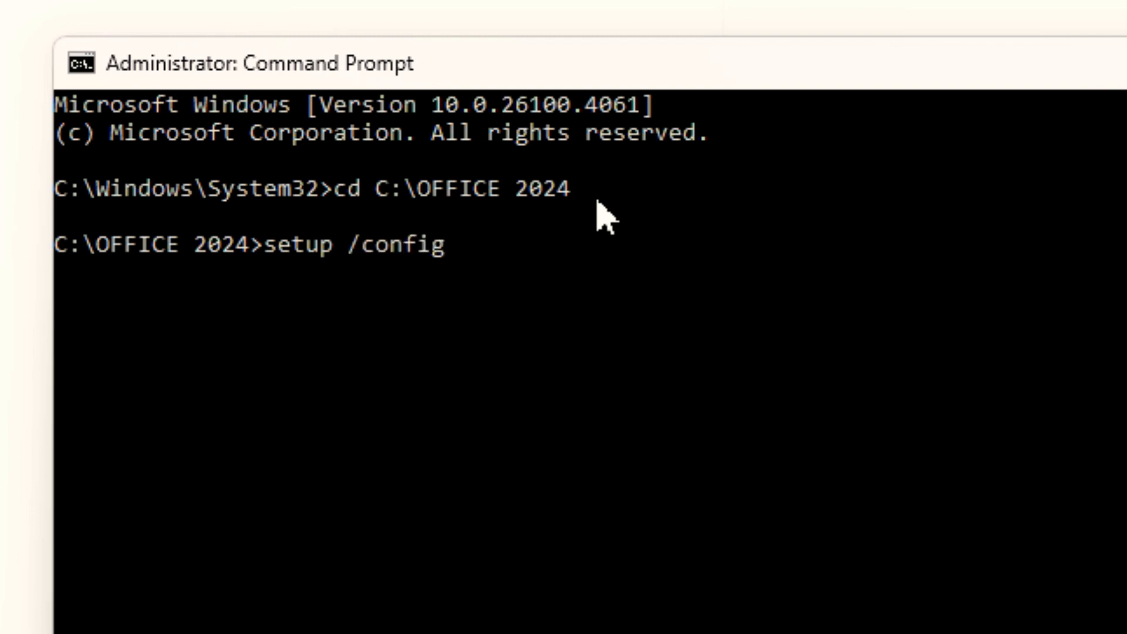
{"action": "type", "text": "ure conf"}
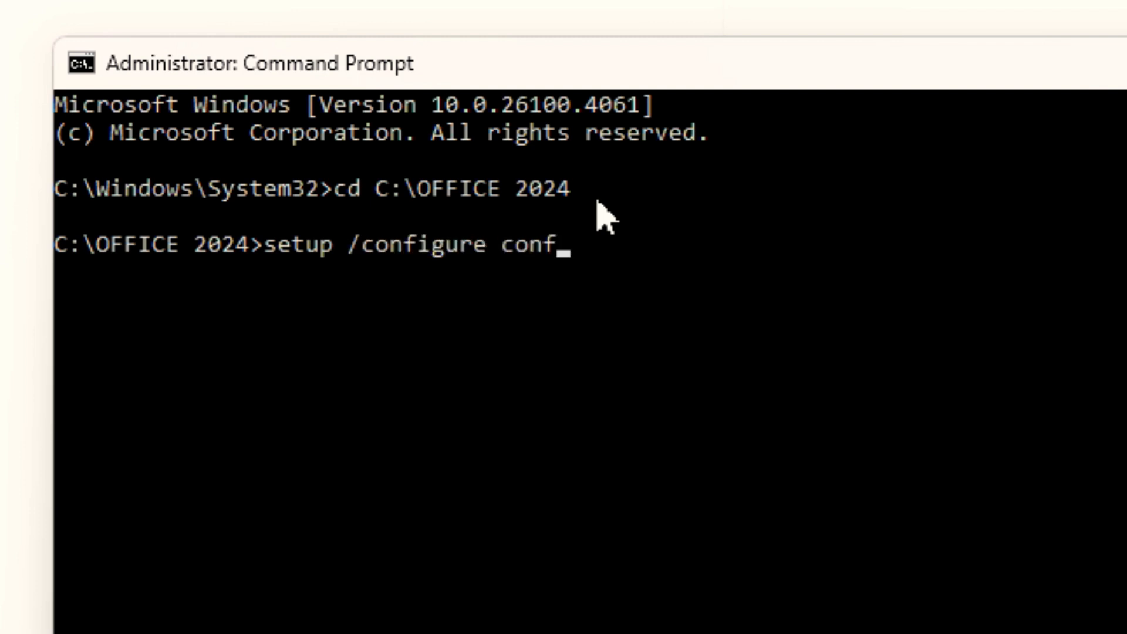
{"action": "type", "text": "iguratiob"}
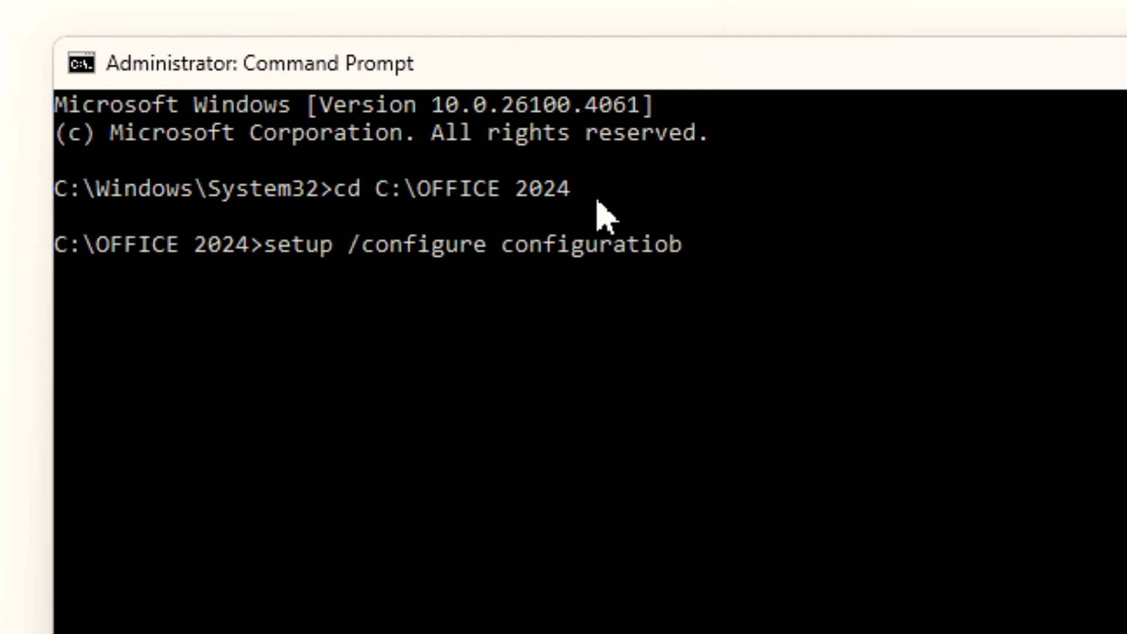
{"action": "key", "text": "BackSpace"}
{"action": "type", "text": "n.xml"}
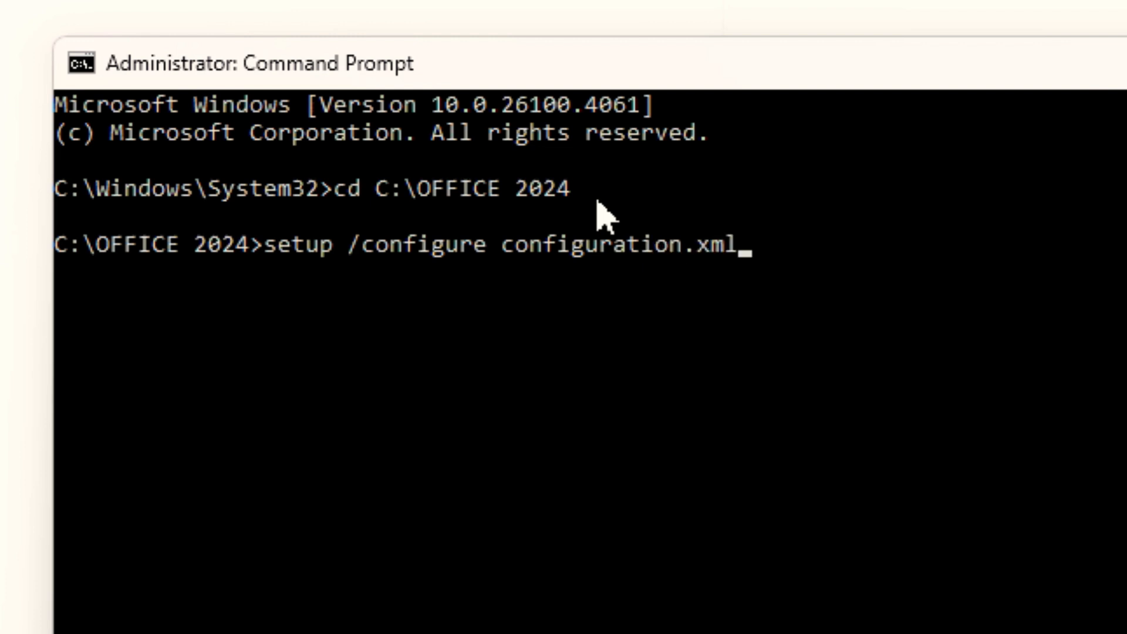
{"action": "key", "text": "Return"}
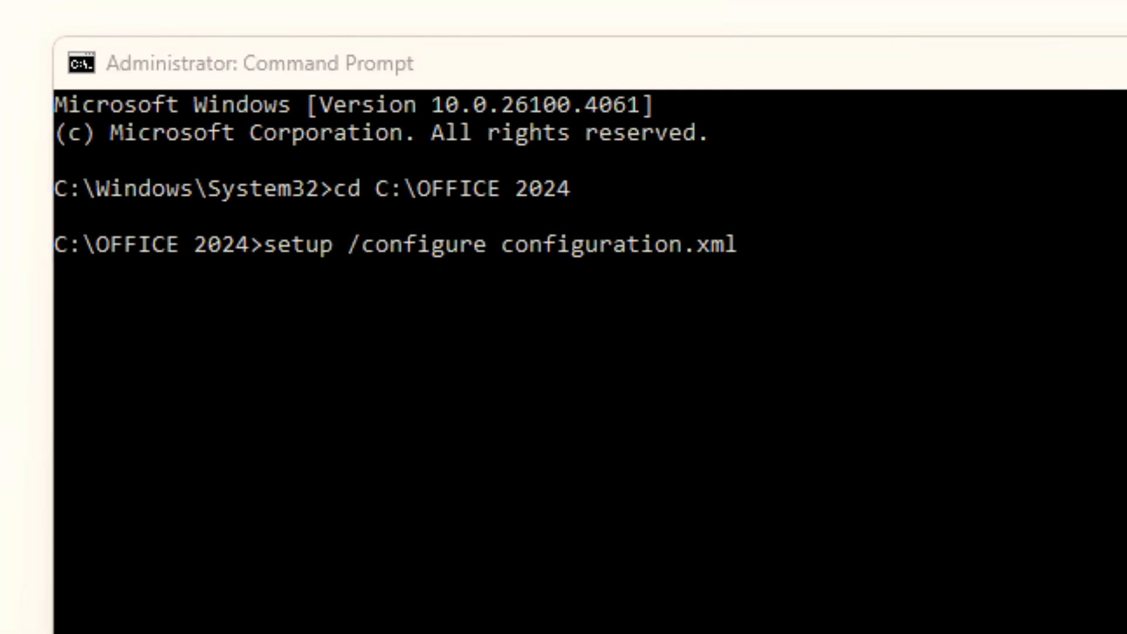
Execute the entered setup command to install Office and close the installer's completion window
{"action": "left_click", "coordinate": [754, 236]}
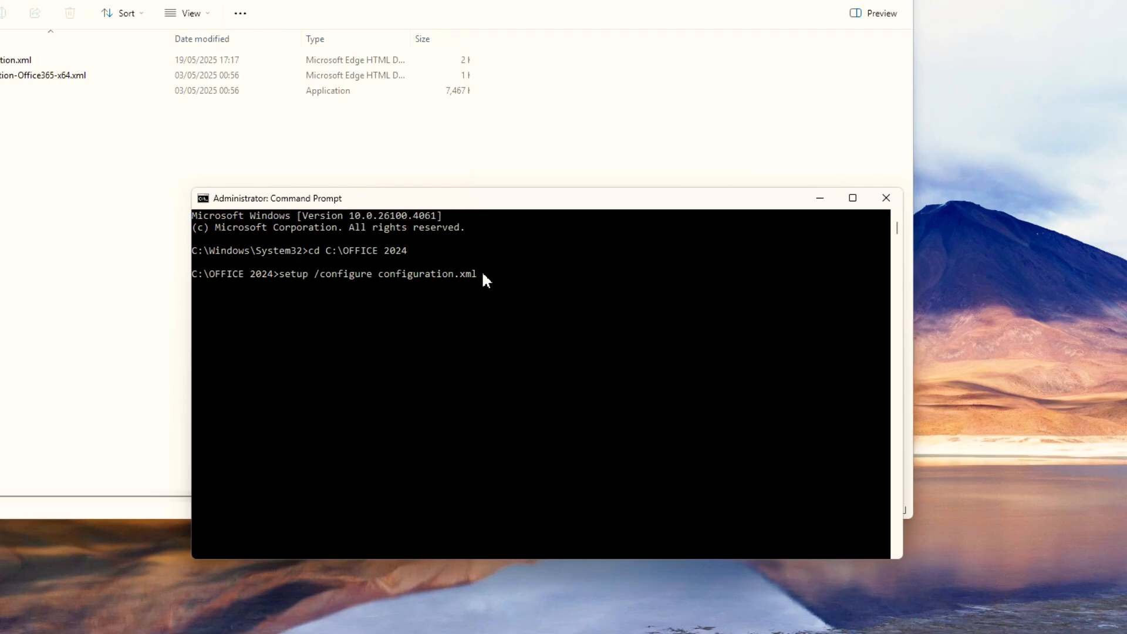
{"action": "key", "text": "Return"}
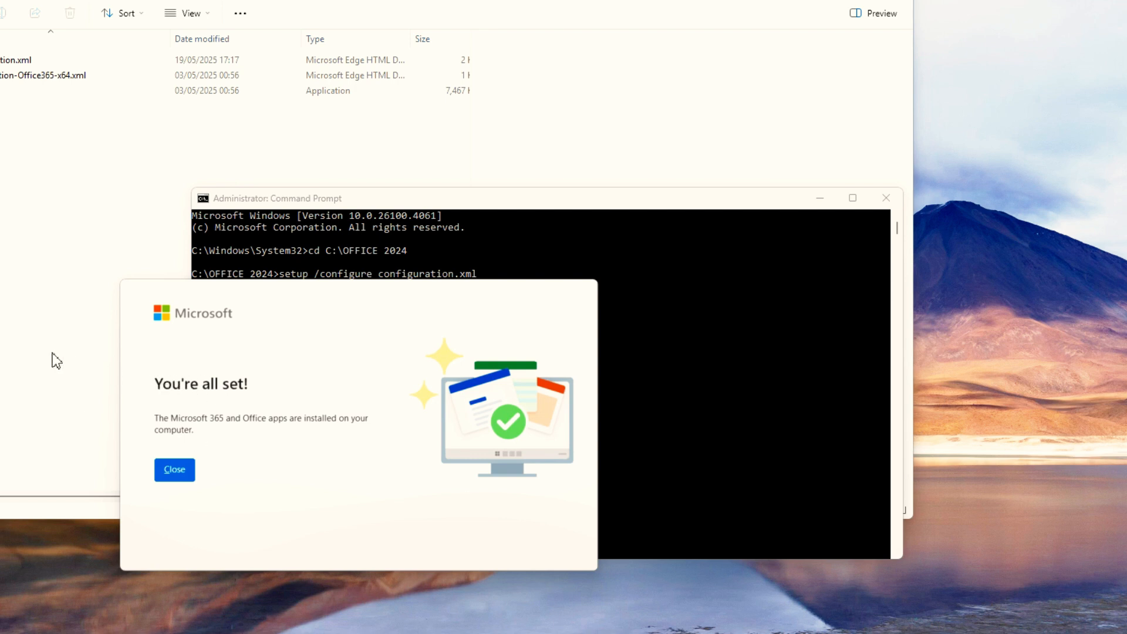
{"action": "left_click", "coordinate": [187, 386]}
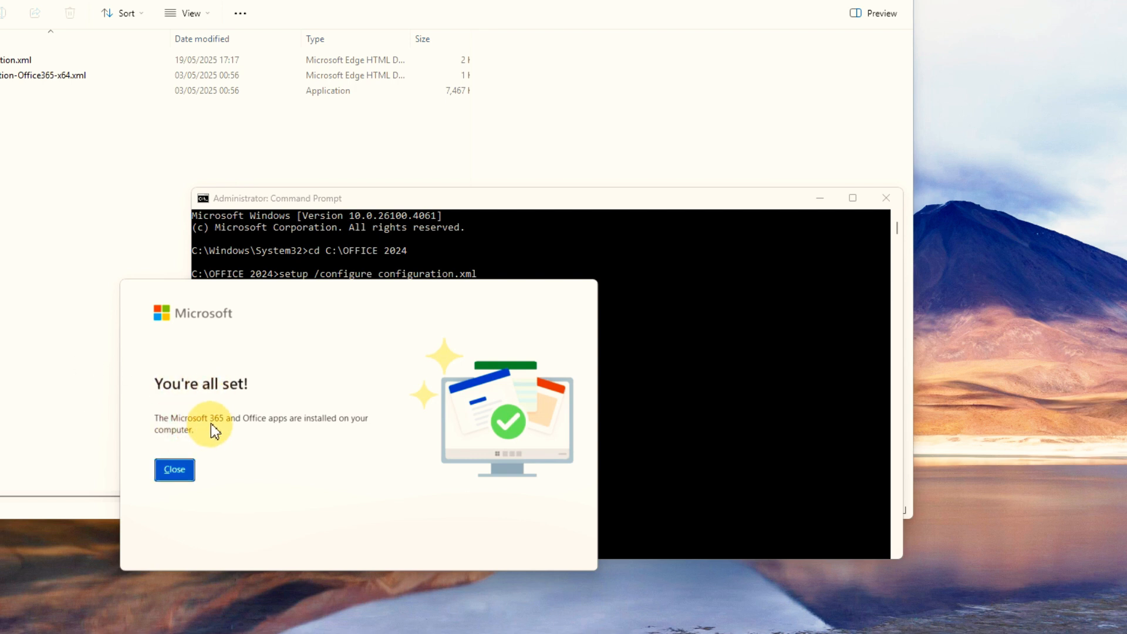
{"action": "left_click", "coordinate": [182, 470]}
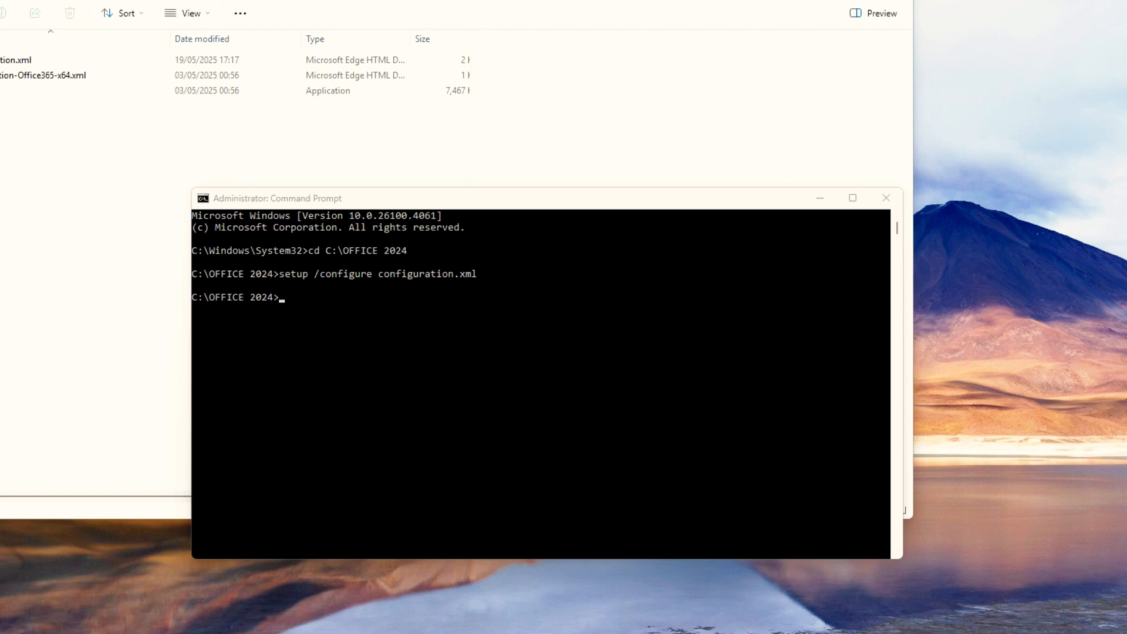
Search Windows for PowerPoint, open it, and accept the Microsoft Office LTSC Professional Plus 2024 license agreement
{"action": "key", "text": "super+s"}
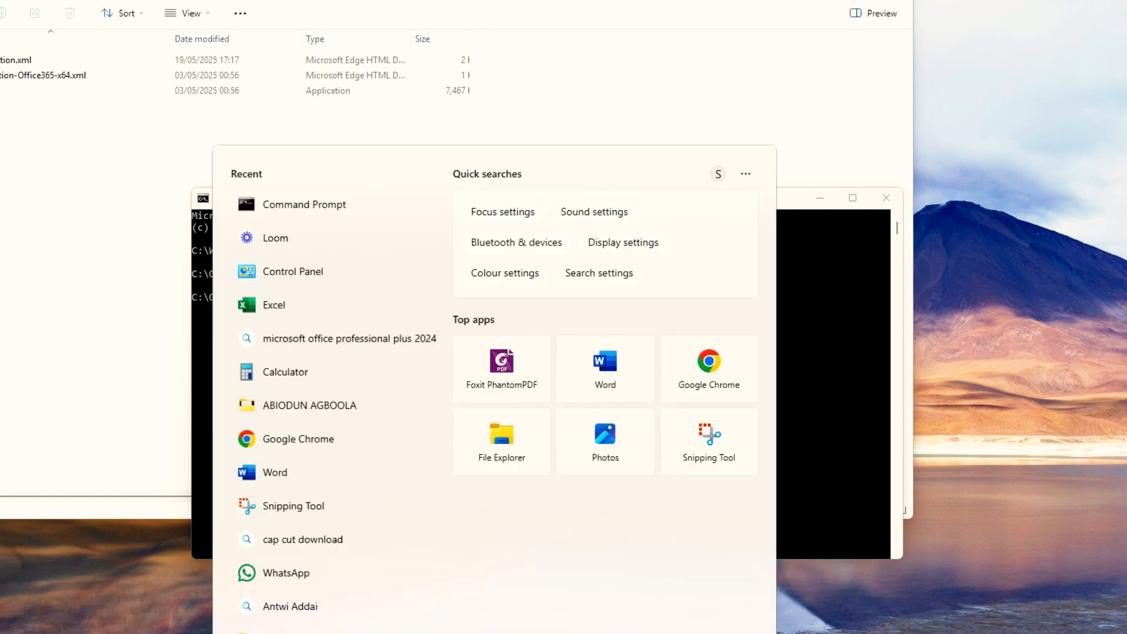
{"action": "type", "text": "po"}
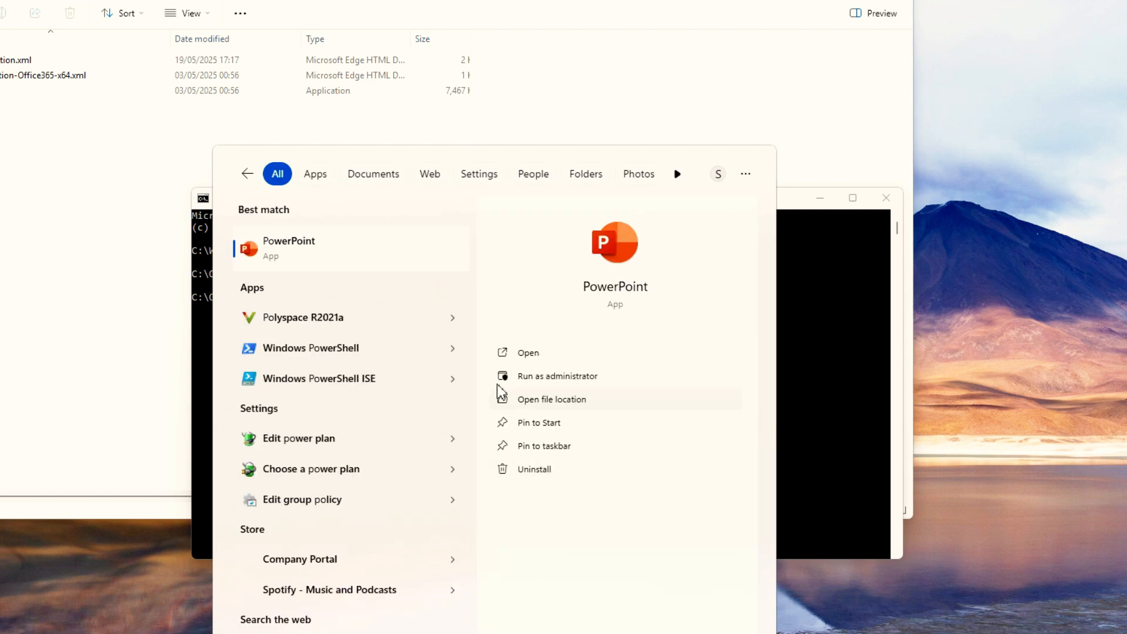
{"action": "left_click", "coordinate": [330, 253]}
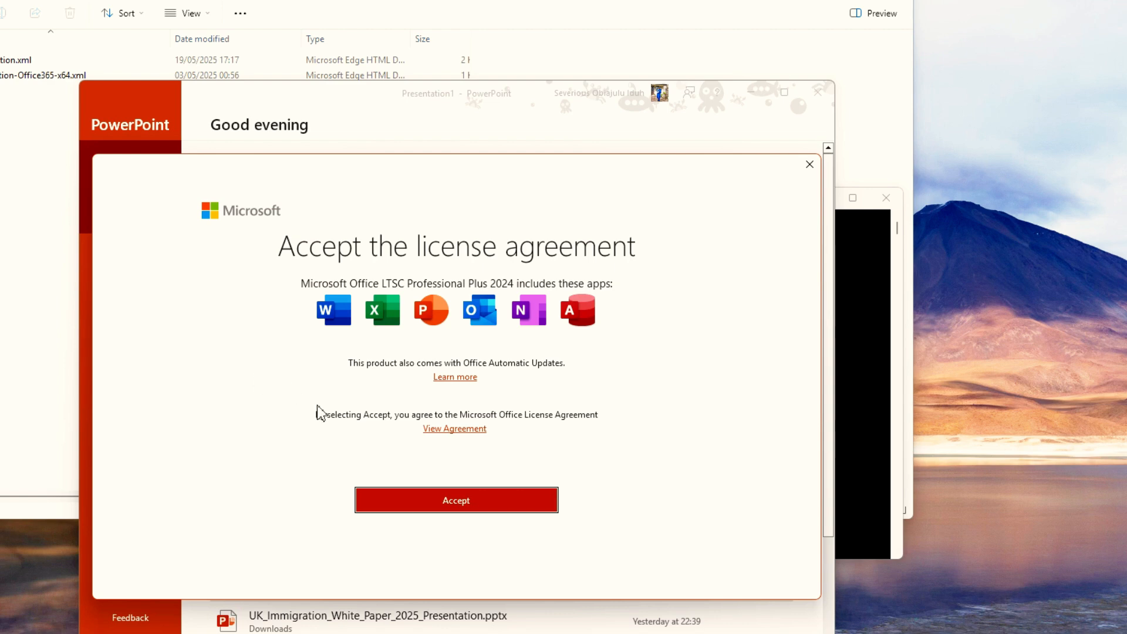
{"action": "left_click", "coordinate": [432, 505]}
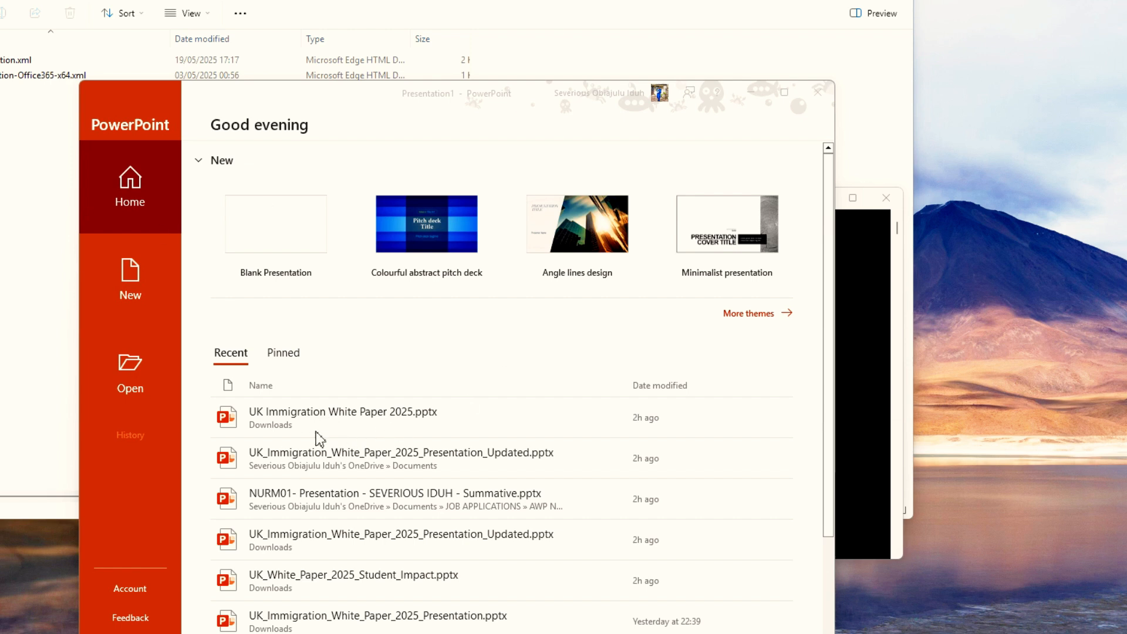
{"action": "left_click", "coordinate": [297, 418]}
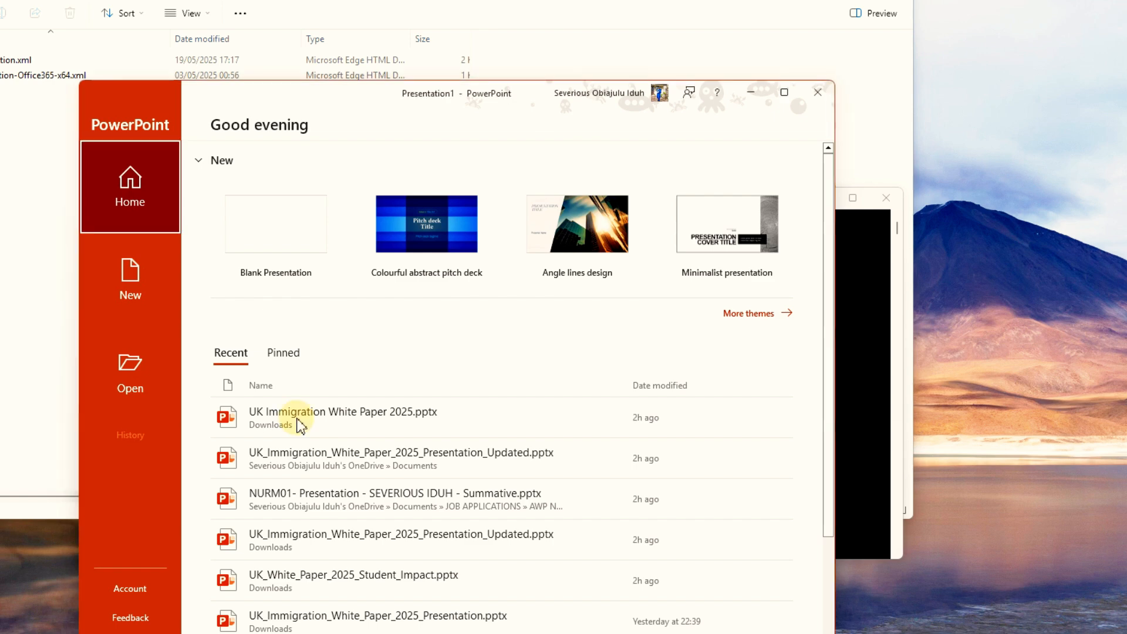